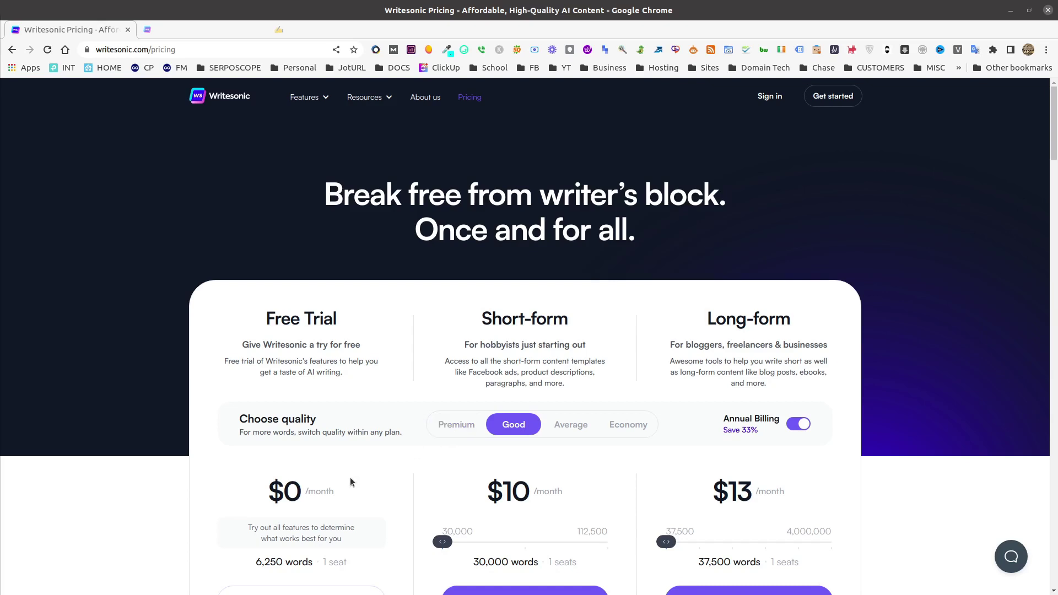
- Note the free trial's 6,250-word allowance, then compare the plans at Premium quality
left_click_drag(256, 562, 314, 562)
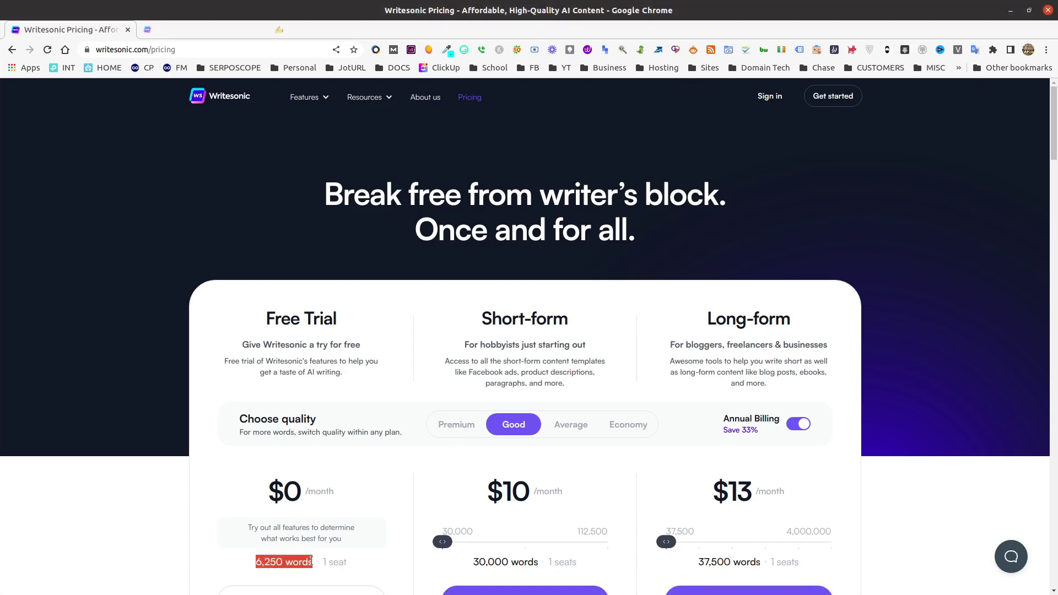
left_click(360, 463)
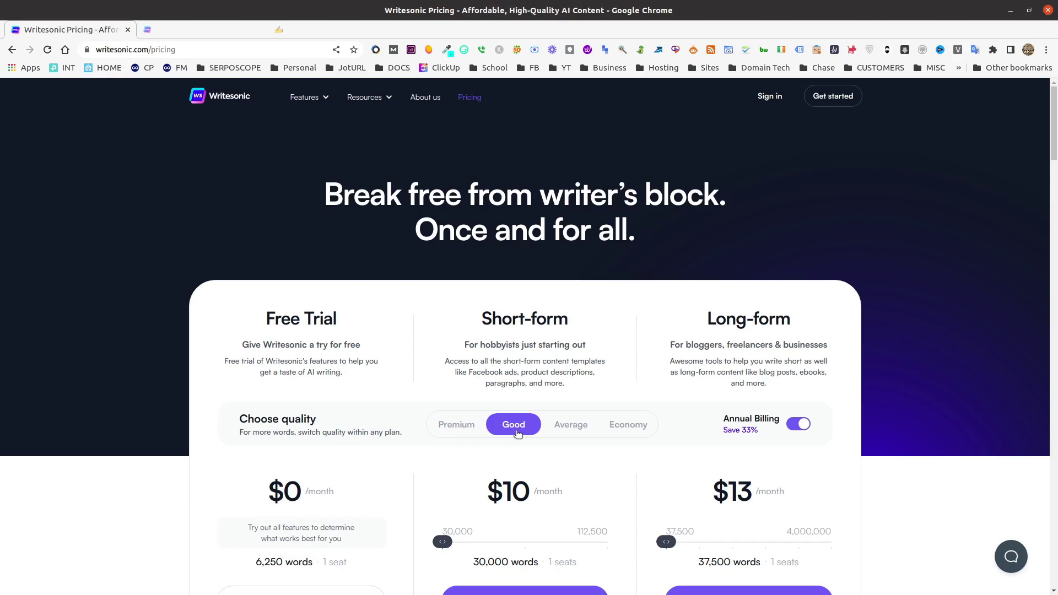
left_click(470, 429)
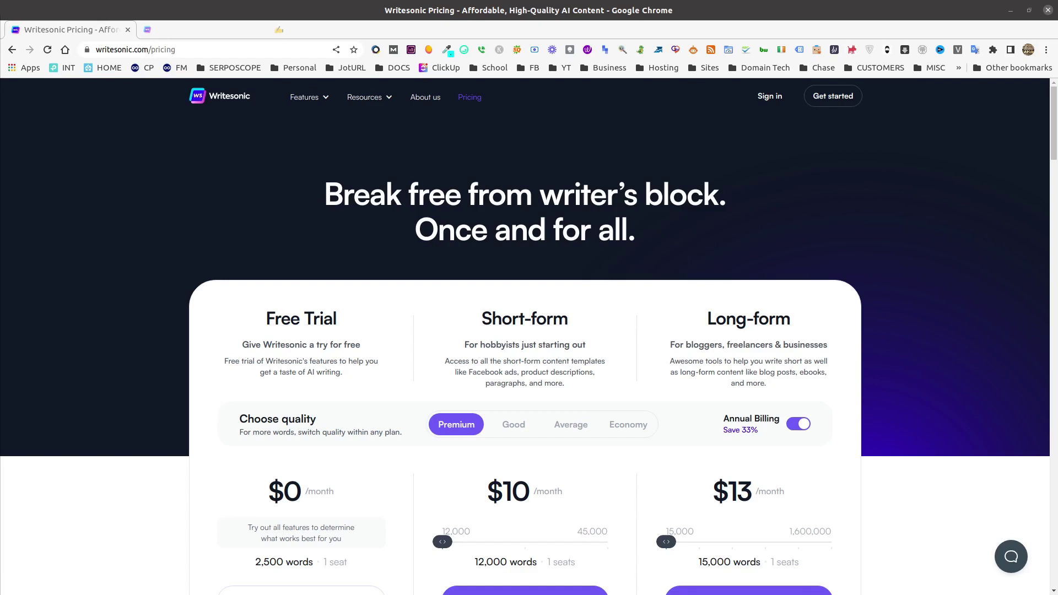
key("ctrl+Tab")
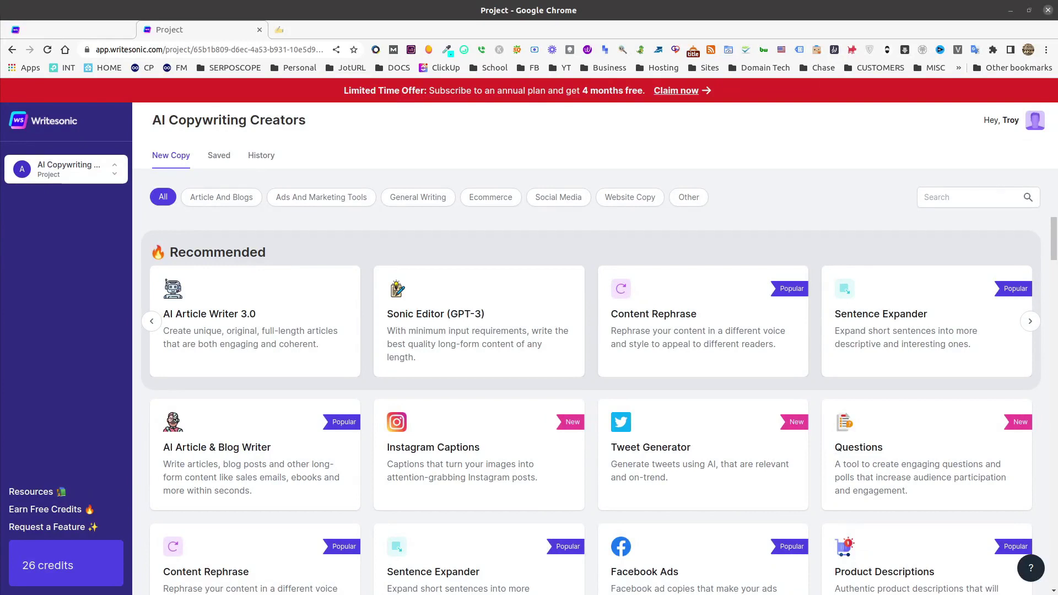
- Open AI Article Writer 3.0 from the Project page, close the sidebar and select the Topic field
left_click(258, 361)
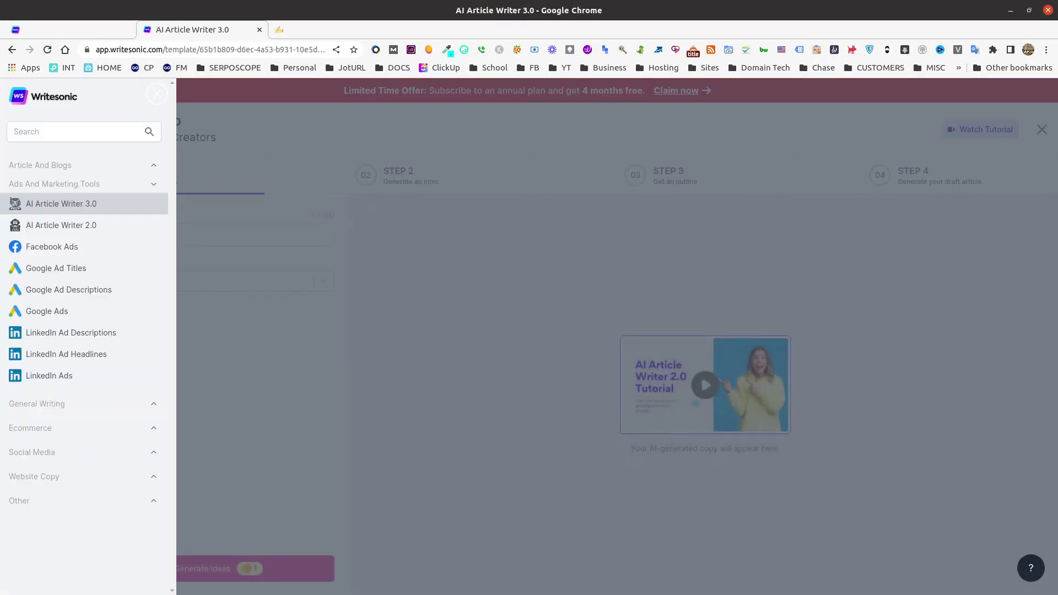
left_click(415, 406)
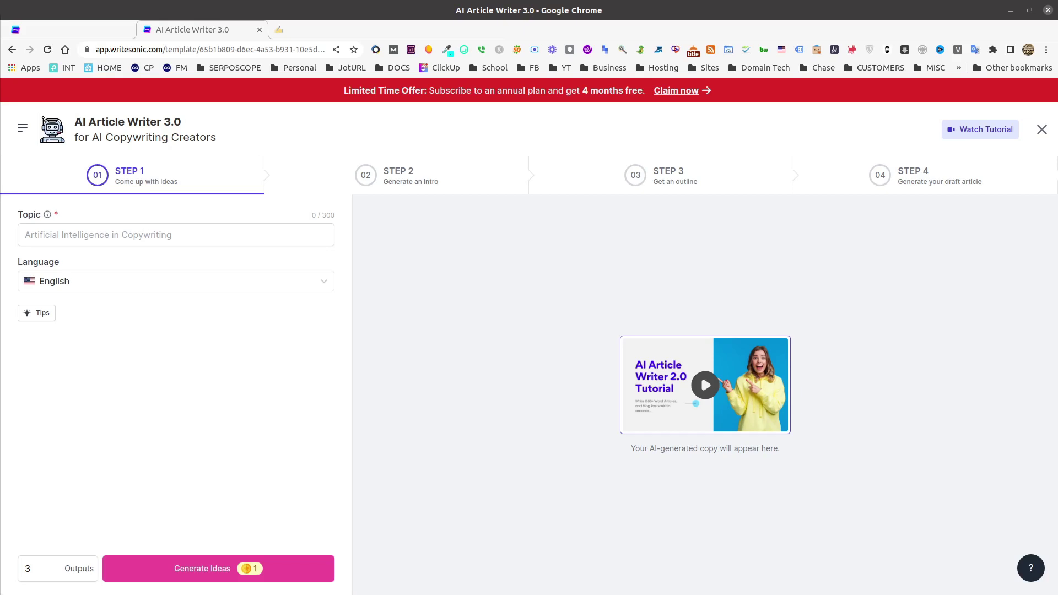
left_click(141, 238)
- Generate 4 title ideas for 'Bernese mountain dog colors' and pick the coat-colors title
type("Bernese mountain dog colors")
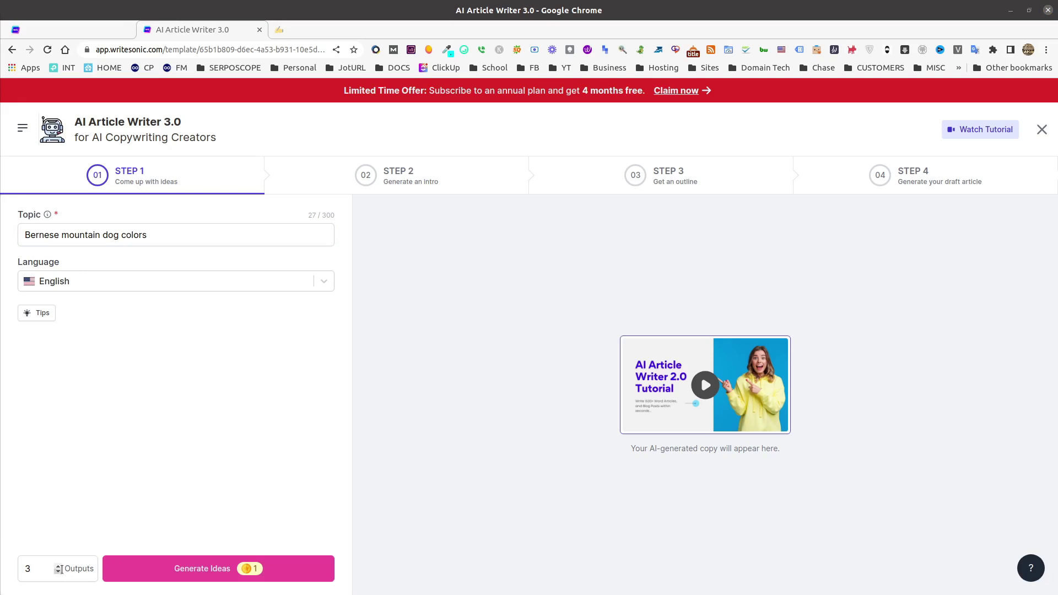
left_click(58, 567)
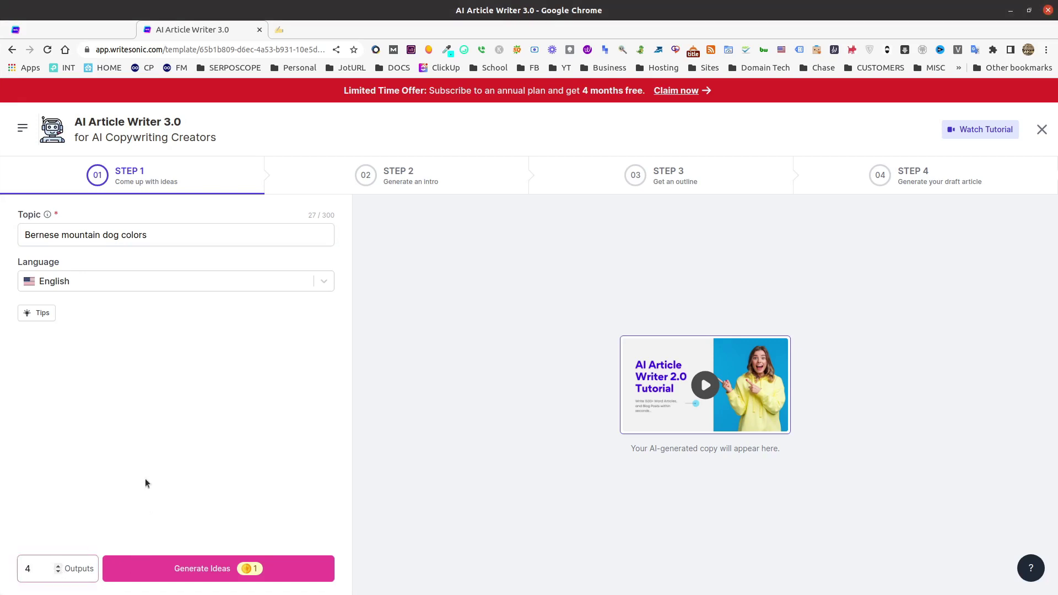
left_click(209, 571)
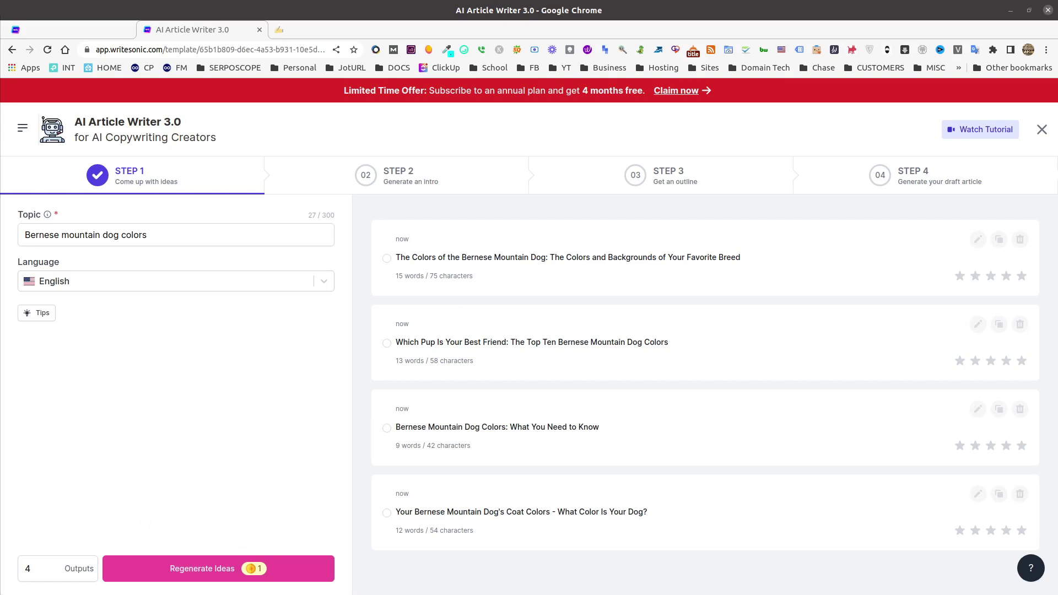
left_click(484, 511)
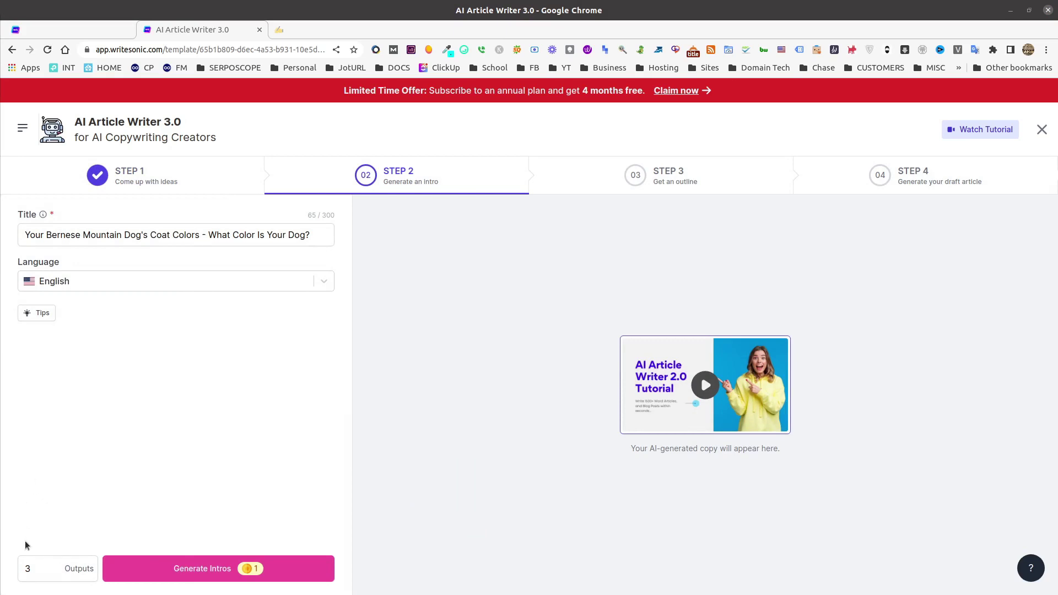
- Generate 4 intros and choose the second intro about Bernese coat colors
left_click(59, 566)
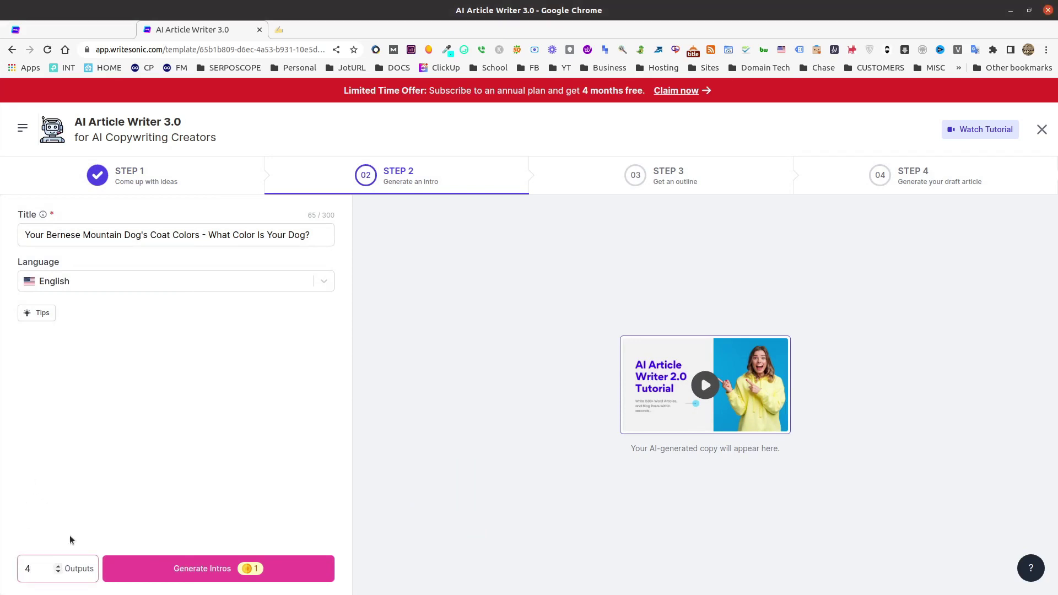
left_click(176, 573)
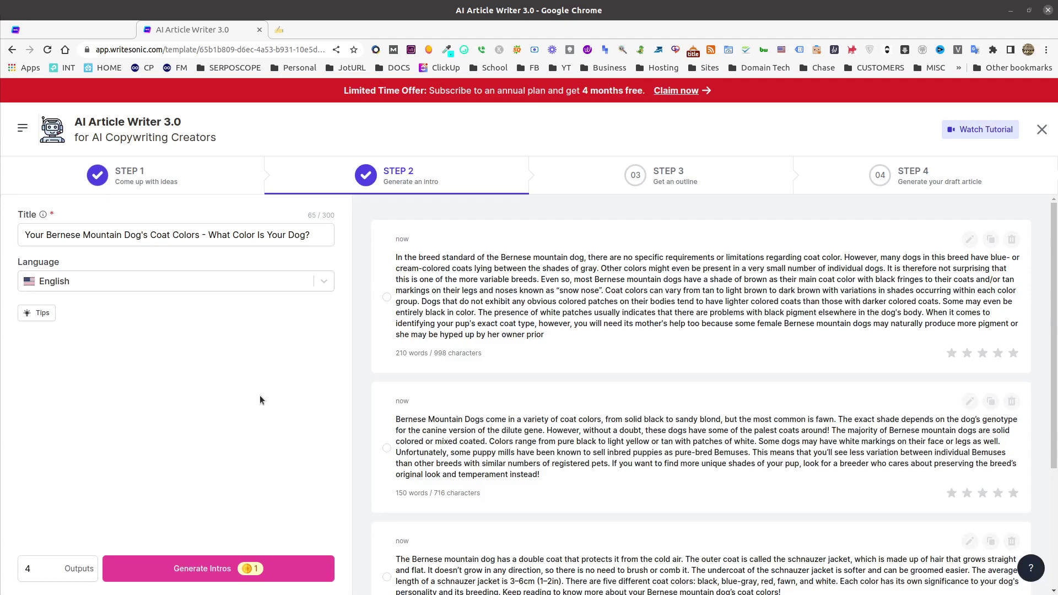
left_click(471, 436)
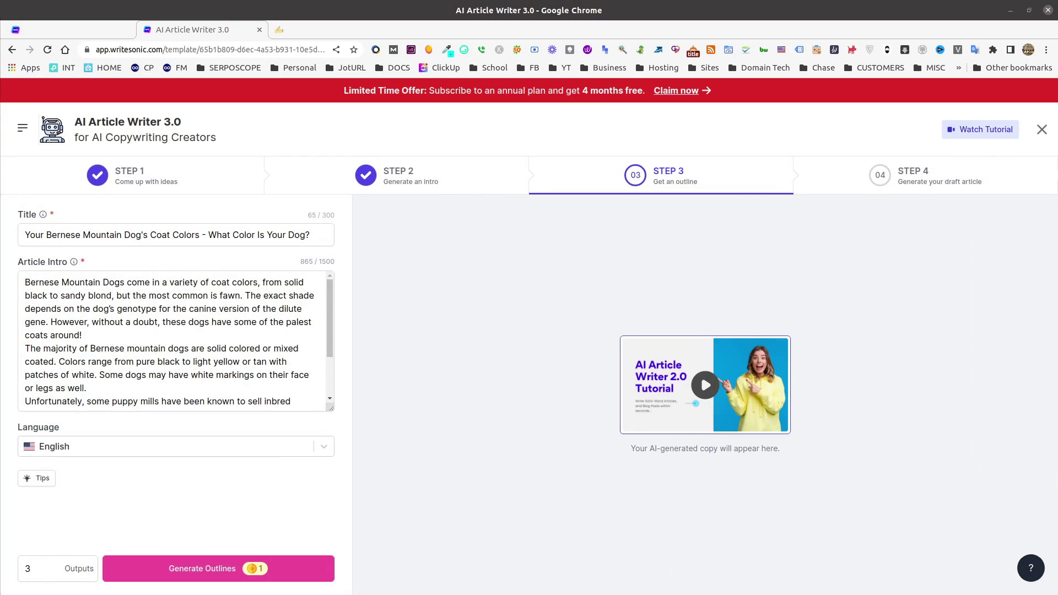
- Generate outlines and use the first one, starting 'Solid Colored Bernese Mountain Dogs'
left_click(164, 559)
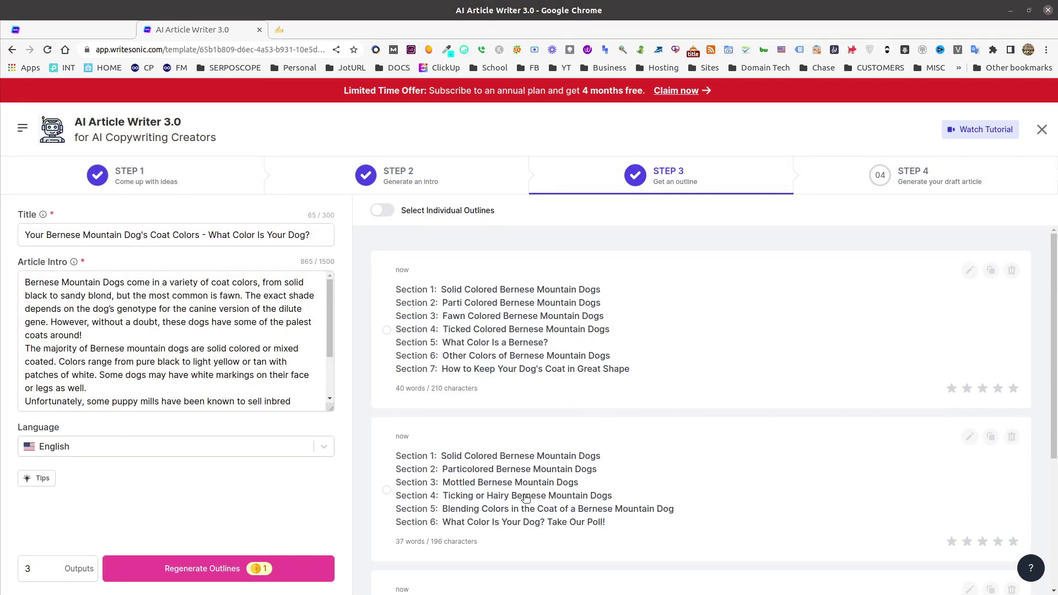
scroll(521, 493, "down", 4)
scroll(523, 468, "up", 4)
left_click(383, 211)
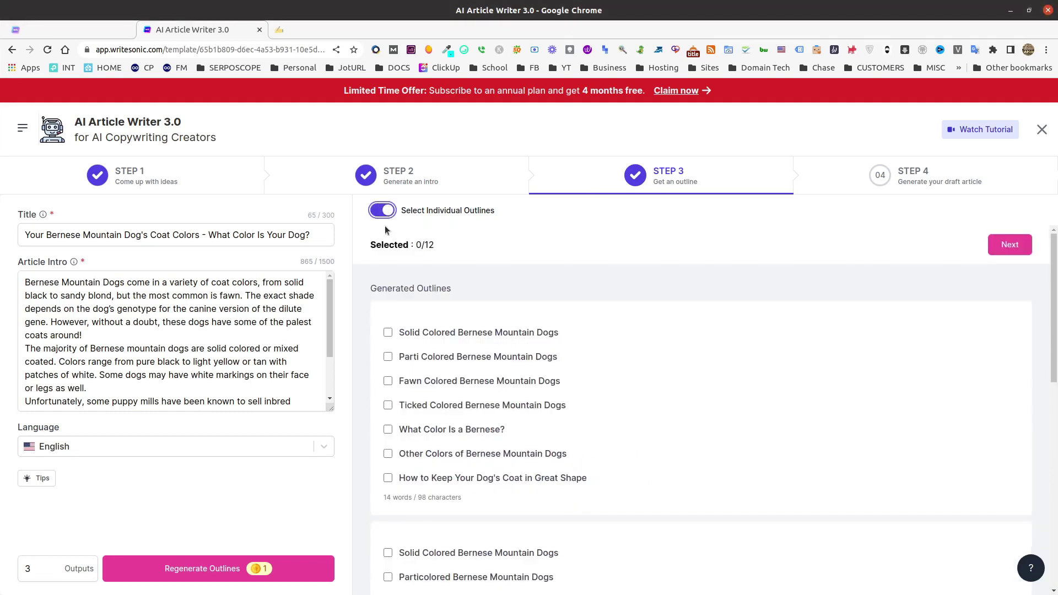
scroll(456, 382, "down", 10)
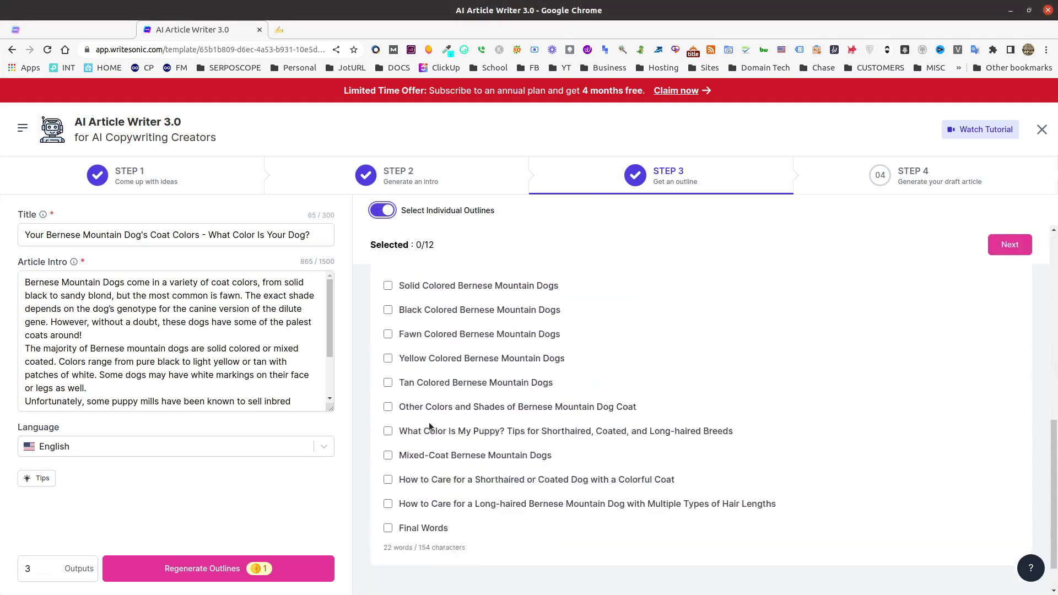
scroll(398, 484, "up", 10)
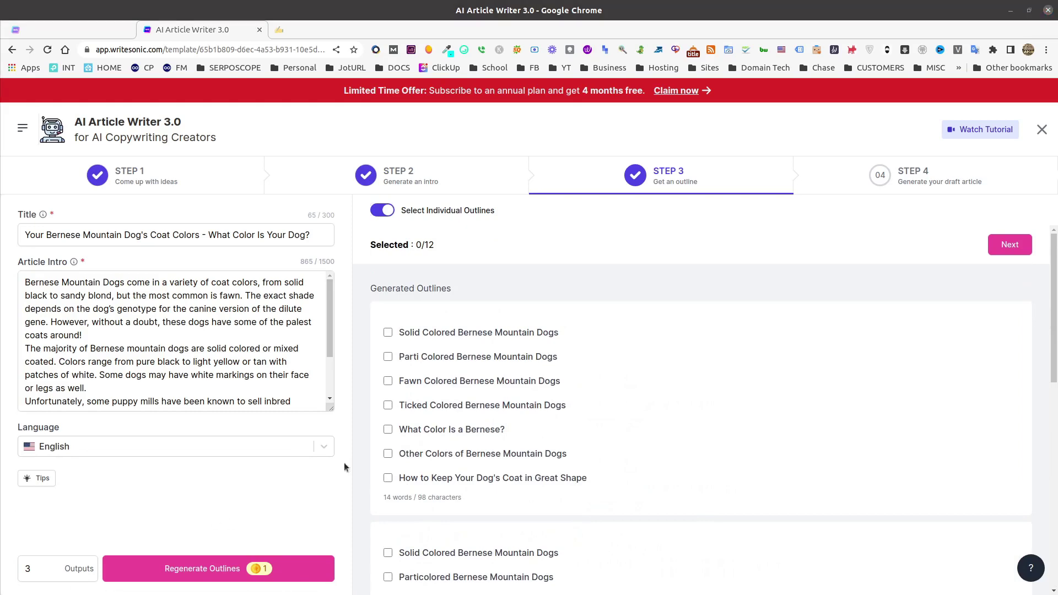
left_click(387, 212)
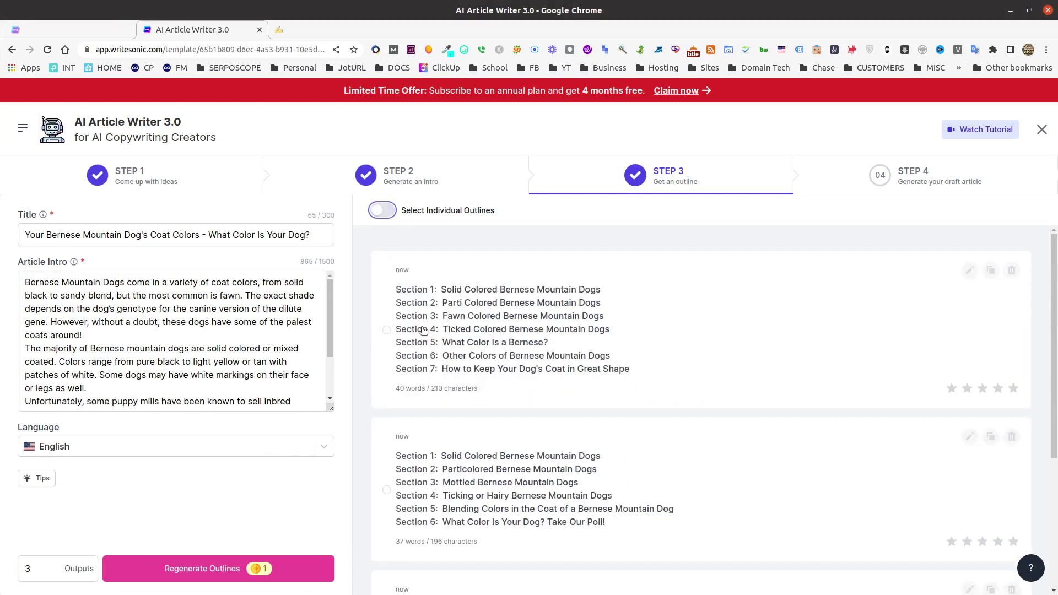
left_click(422, 329)
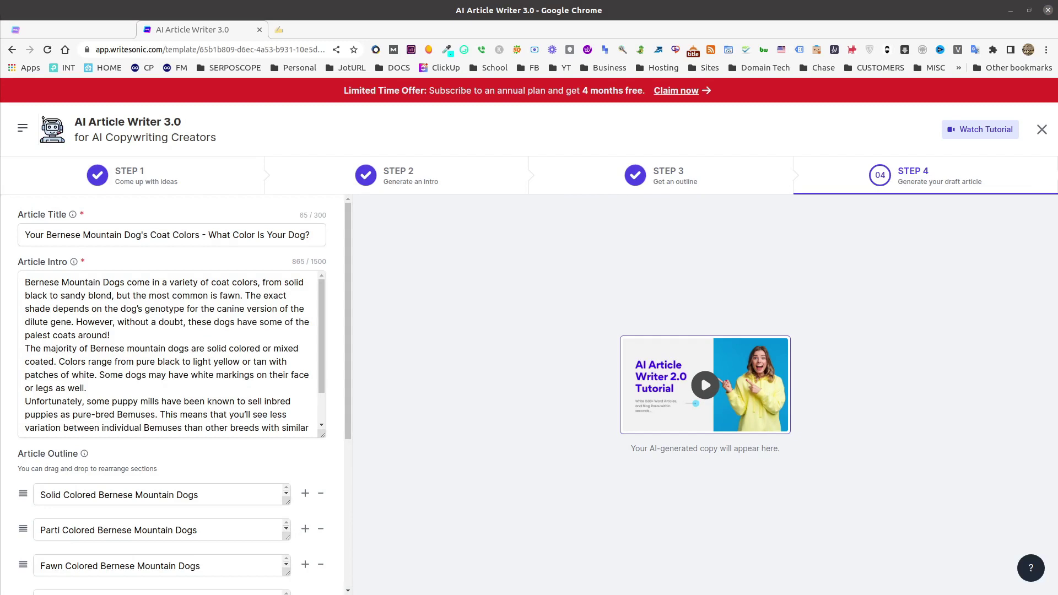
- Move 'What Color Is a Bernese?' to the outline's top and write the 1019-word article
scroll(6, 507, "down", 5)
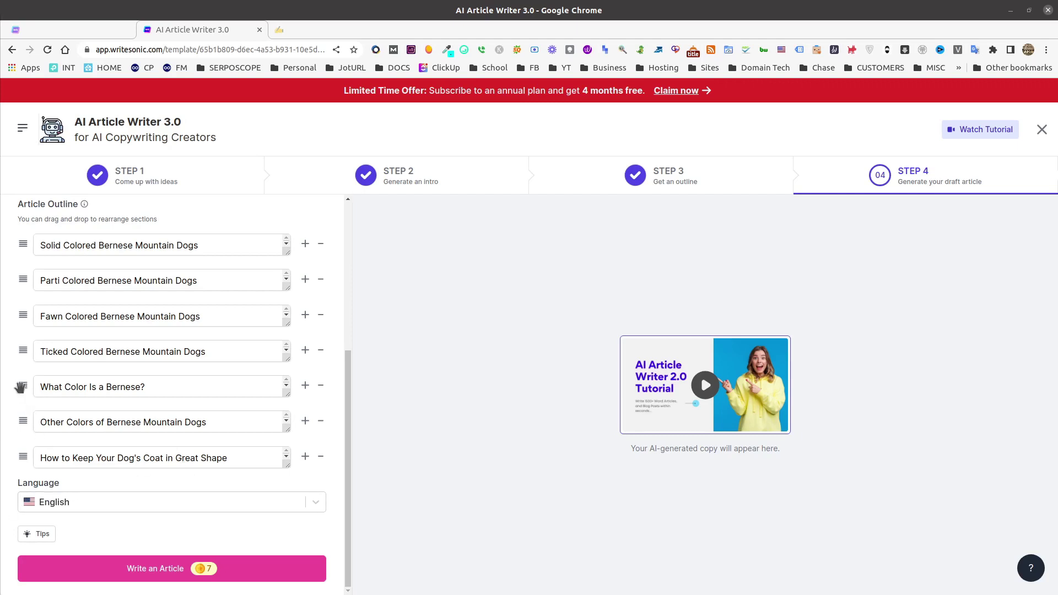
left_click_drag(23, 386, 21, 324)
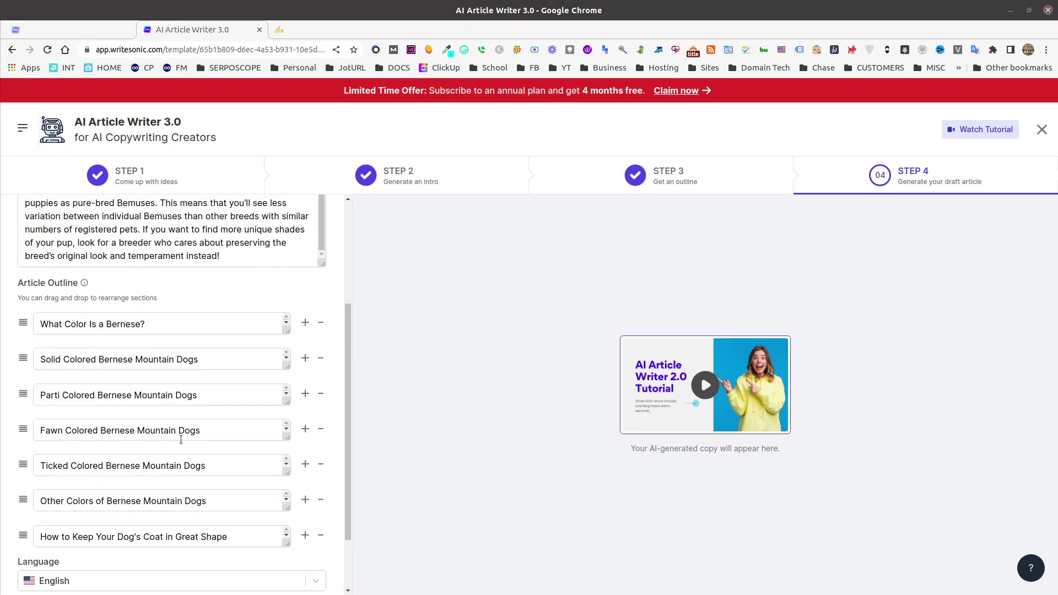
scroll(183, 444, "down", 2)
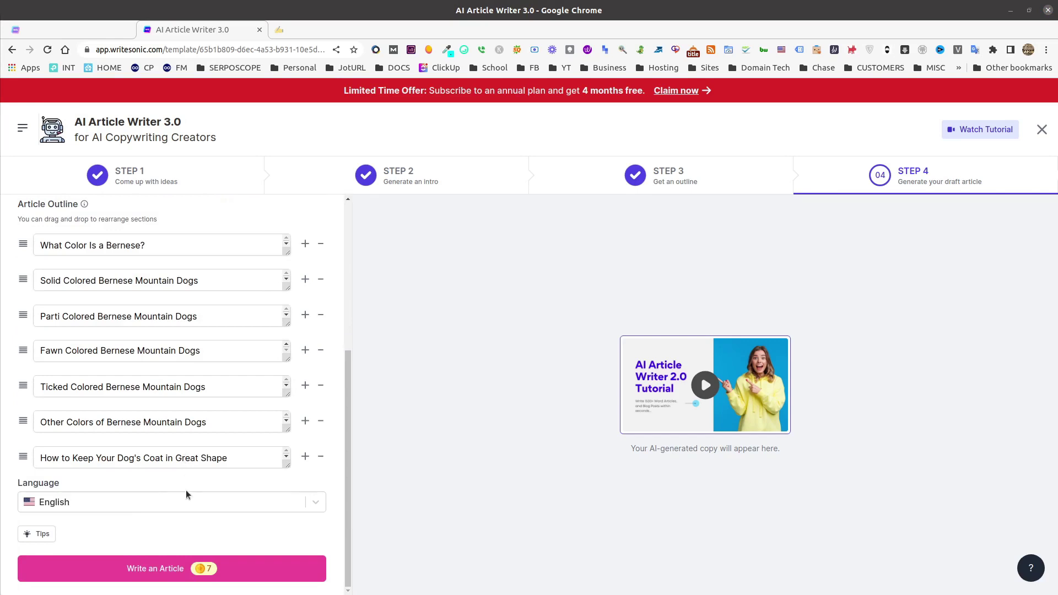
left_click(187, 568)
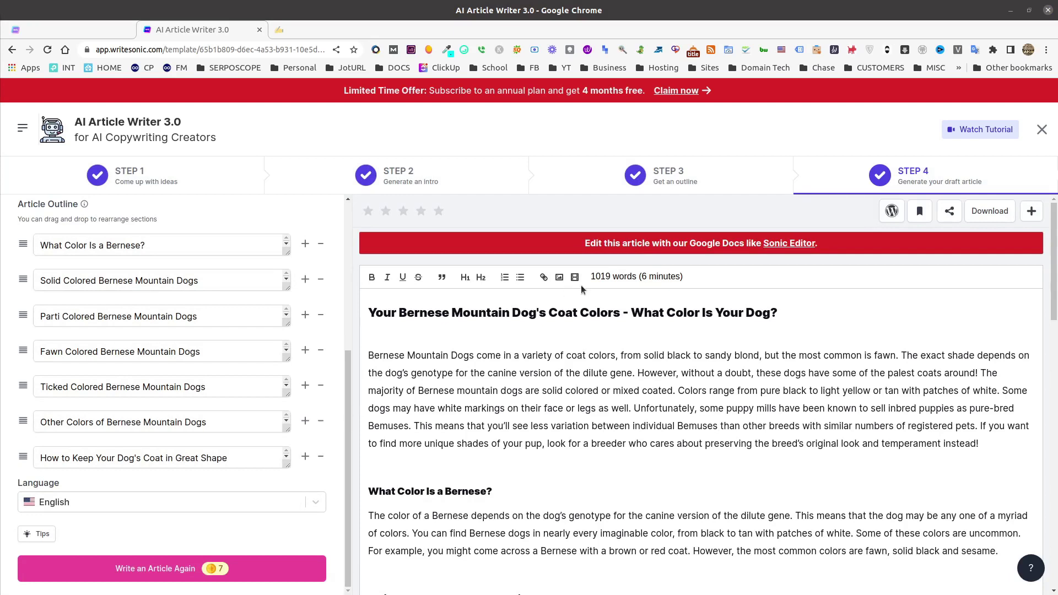
- Scroll through the 1019-word draft article, then switch to the Rytr homepage tab
left_click_drag(591, 275, 634, 277)
left_click(315, 524)
scroll(478, 356, "down", 3)
scroll(478, 355, "down", 15)
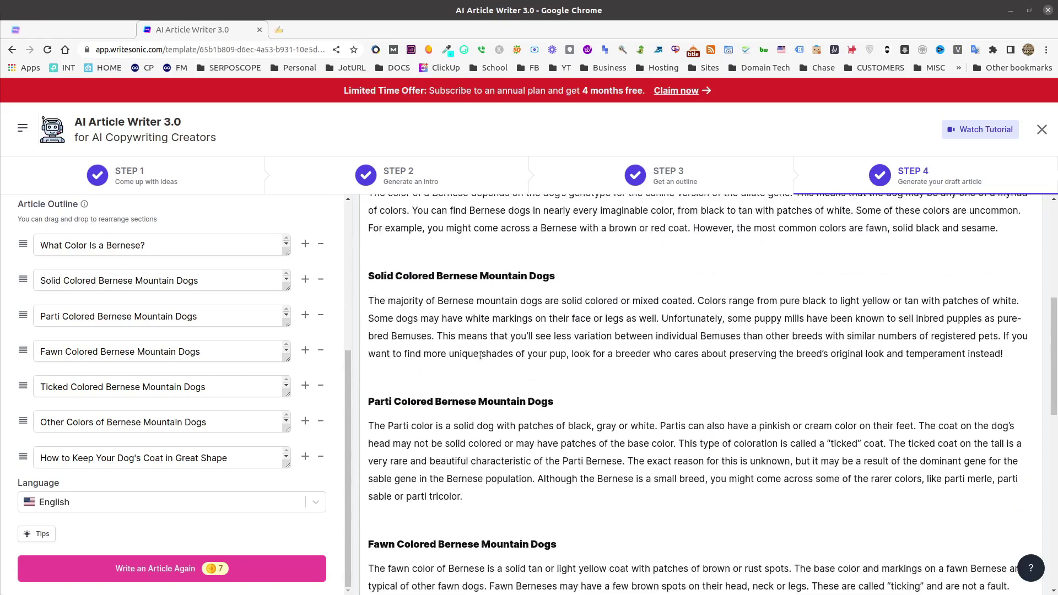
scroll(489, 390, "down", 1)
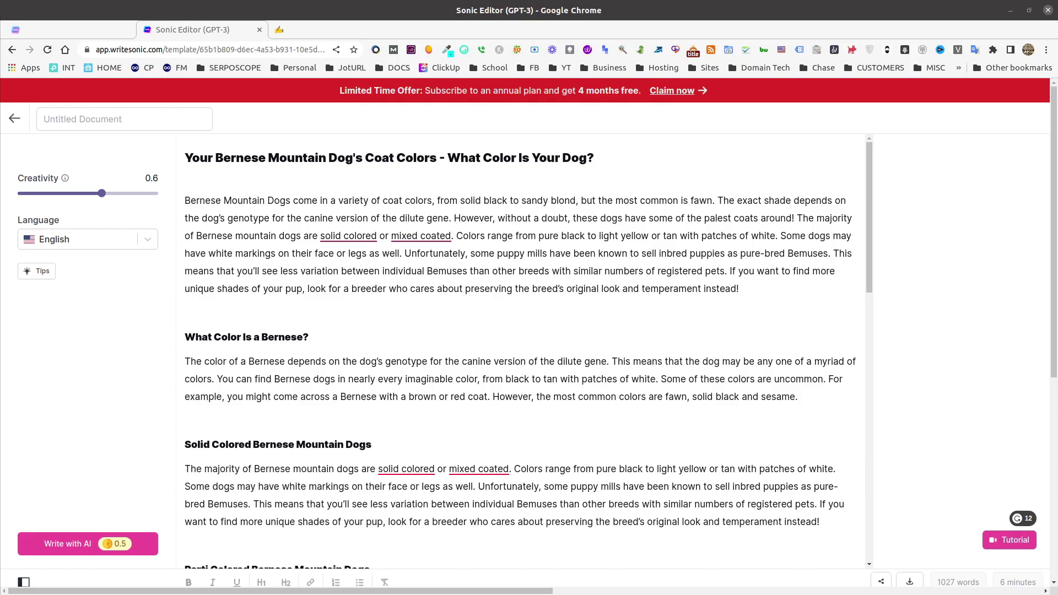
left_click(321, 28)
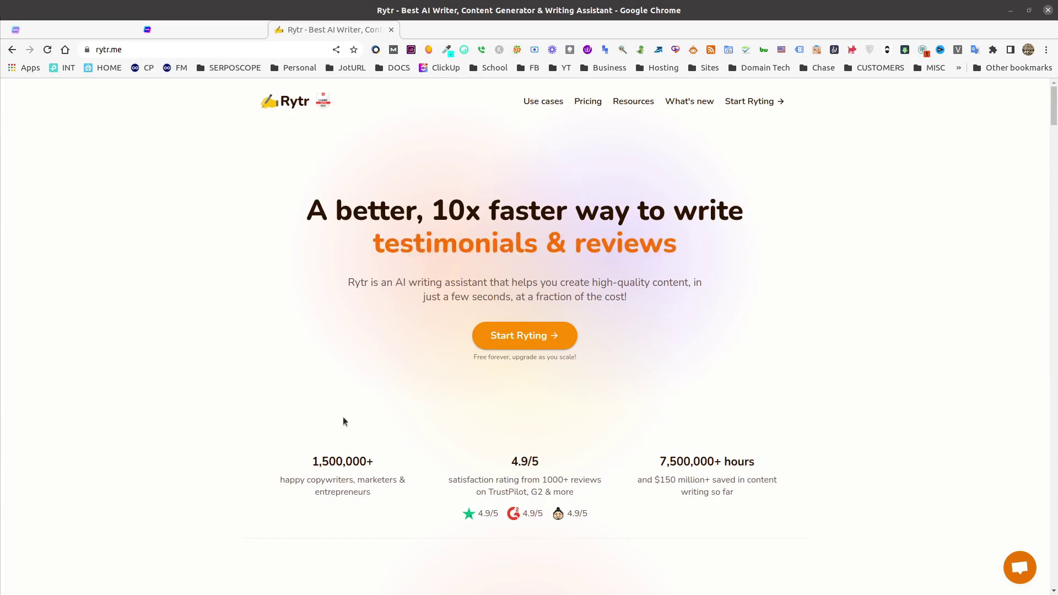
- Launch the Rytr editor via Start Ryting and return to its Home documents dashboard
left_click(504, 348)
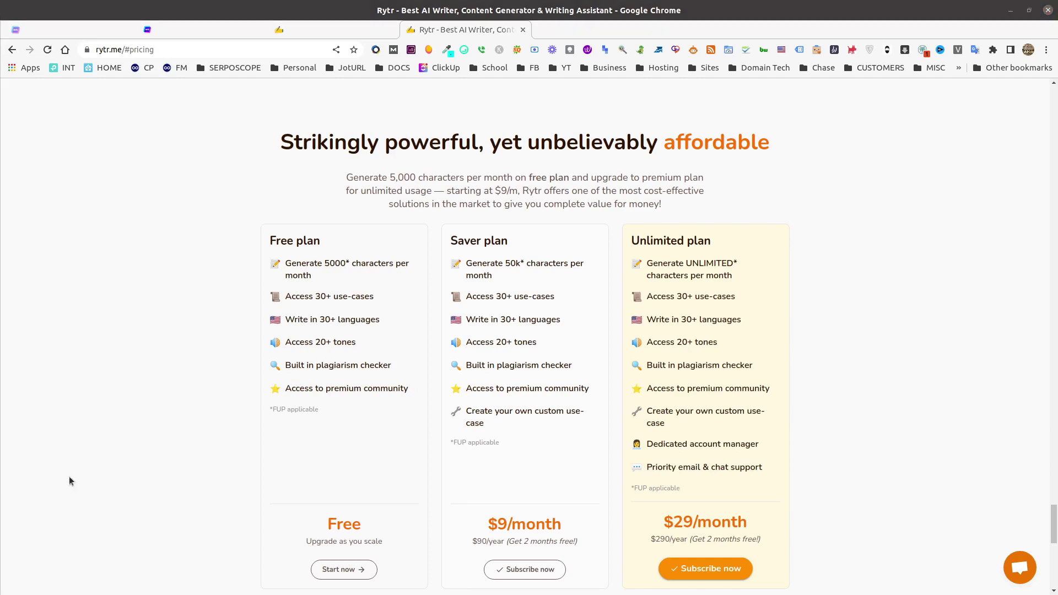
left_click(302, 28)
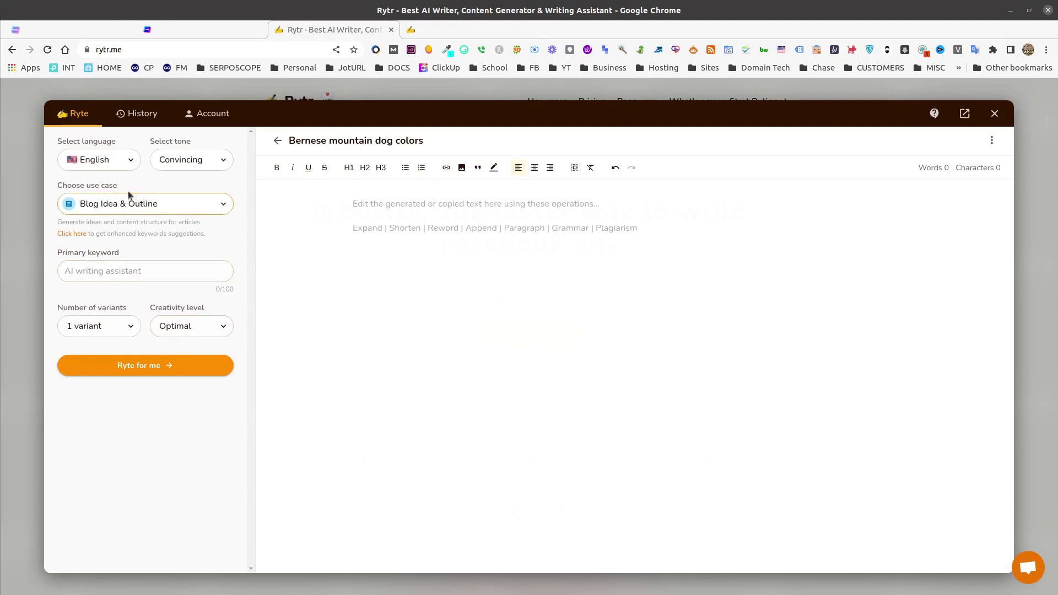
- Browse the use-case list and keep Blog Idea & Outline selected
left_click(141, 204)
scroll(141, 258, "down", 7)
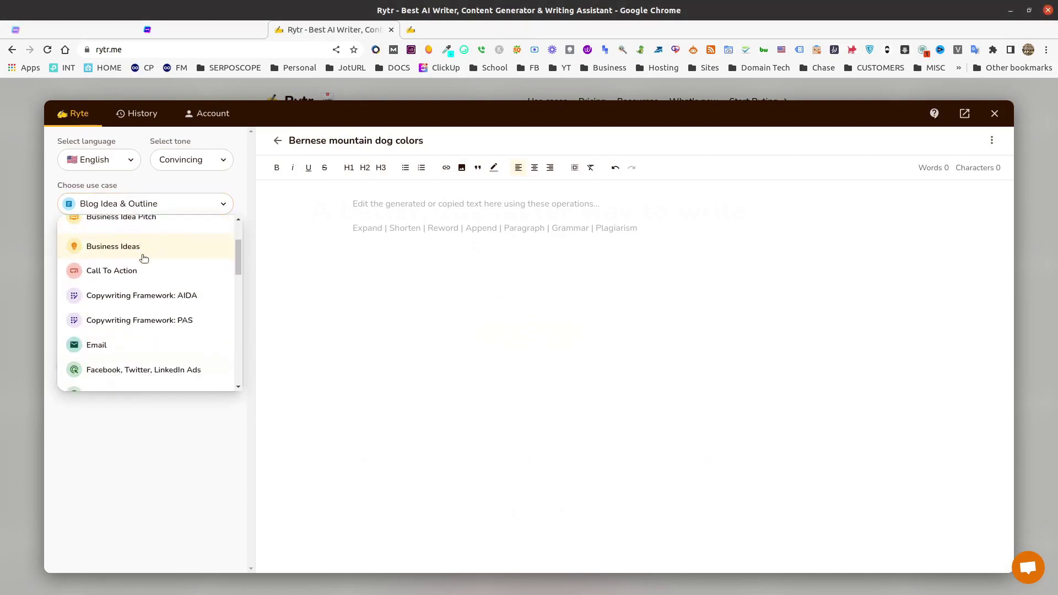
scroll(142, 259, "down", 5)
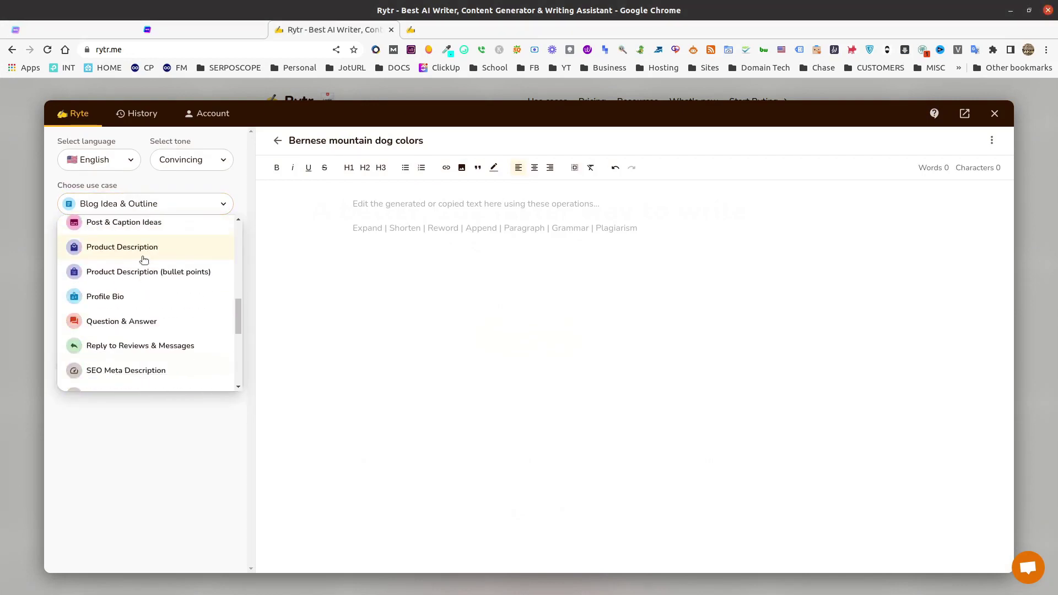
left_click(144, 207)
left_click(144, 210)
scroll(157, 347, "up", 5)
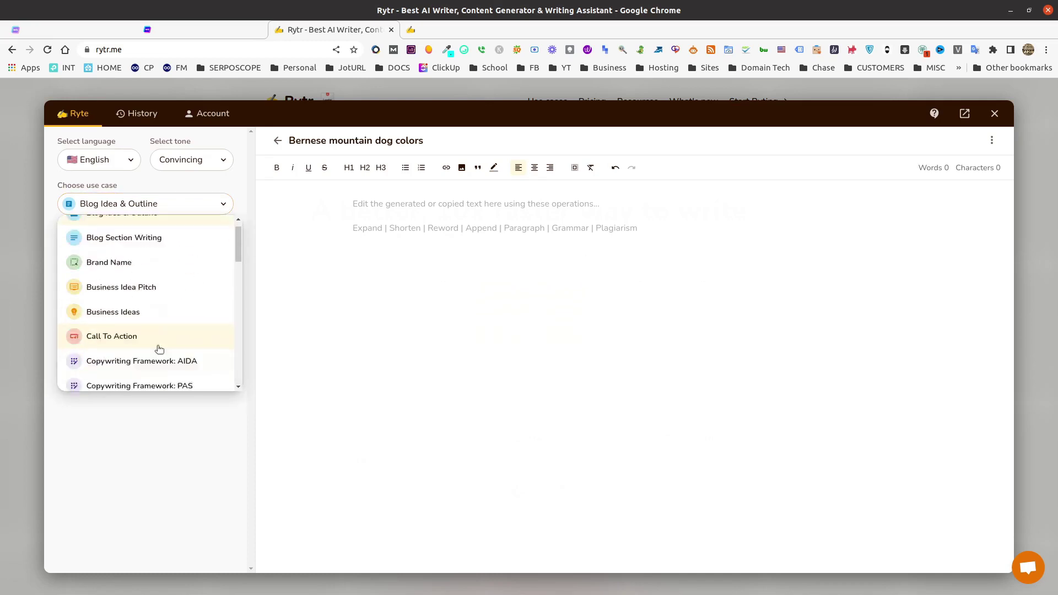
left_click(108, 234)
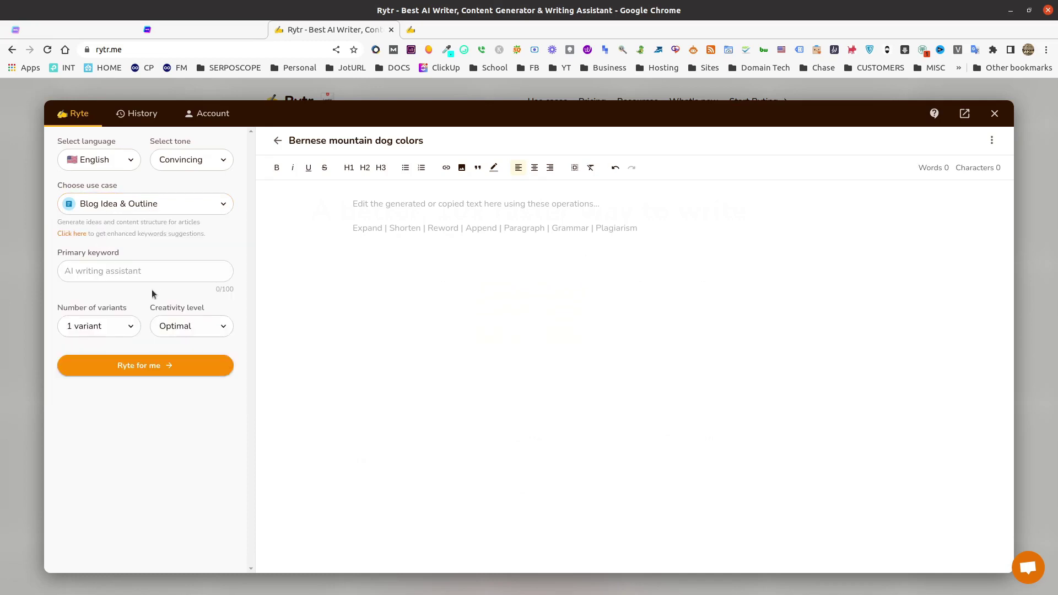
- Enter the keyword 'Bernese mountain dog colors', set 2 variants and generate the outlines
left_click(130, 278)
type("Bernese mountain dog colors")
key("ctrl+a")
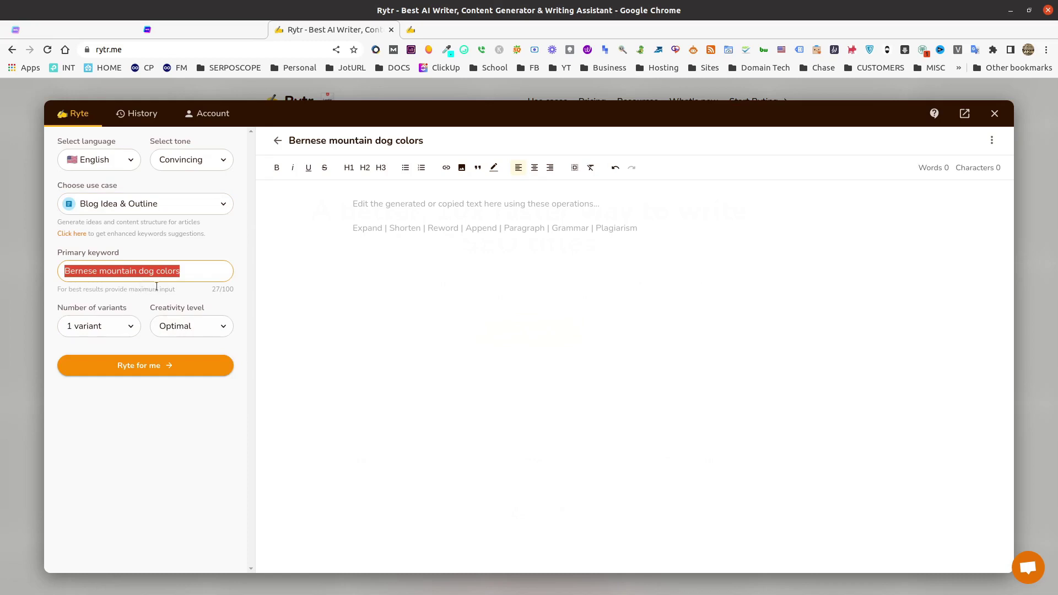
left_click(169, 272)
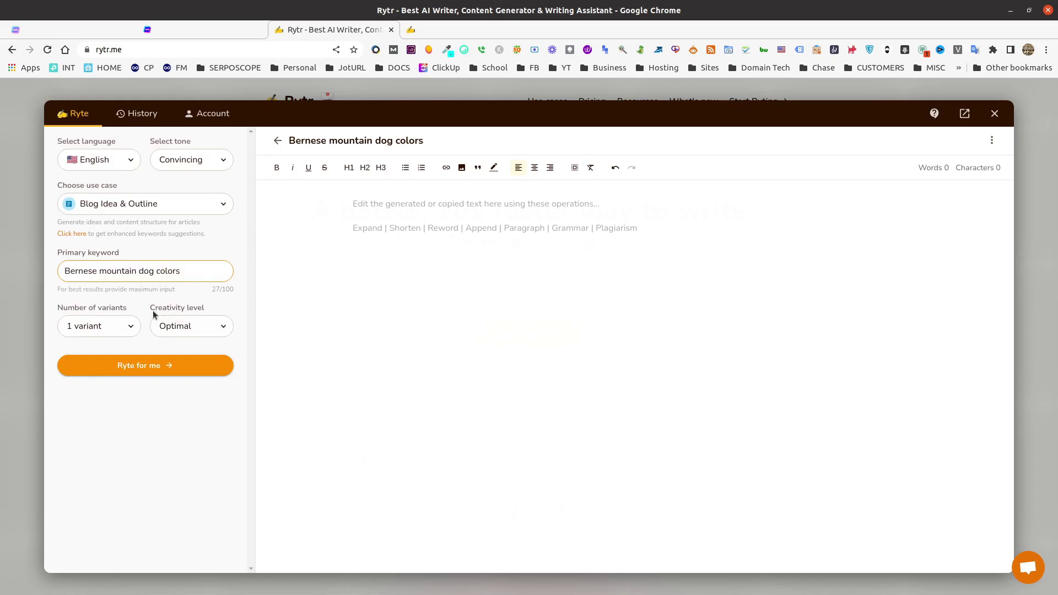
left_click(108, 335)
left_click(107, 372)
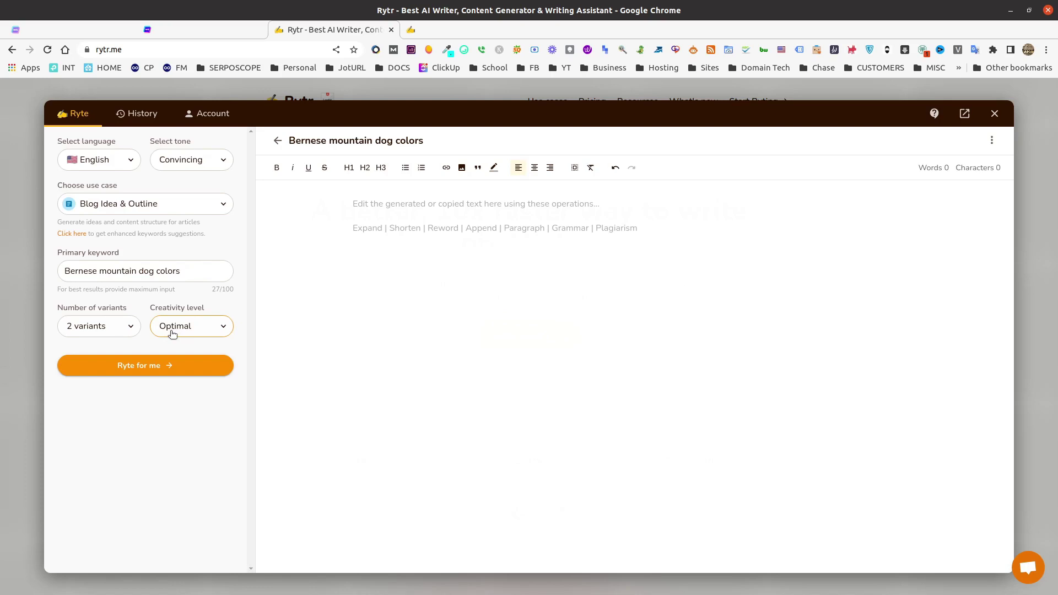
left_click(156, 368)
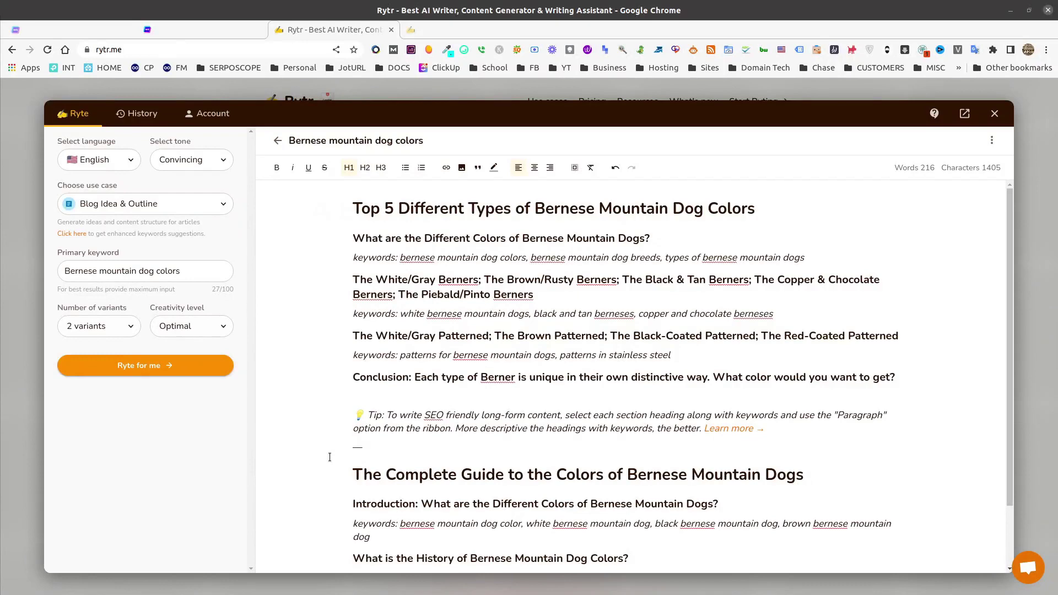
- Copy the heading 'What are the Different Colors of Bernese Mountain Dogs?' and return to Sonic Editor
scroll(330, 458, "down", 3)
scroll(353, 331, "up", 3)
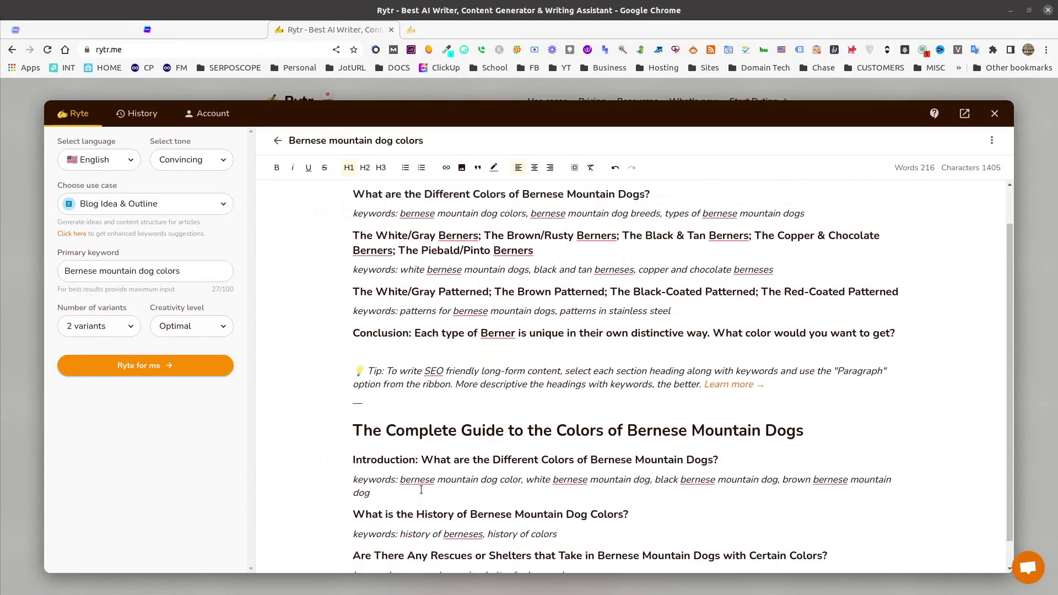
left_click_drag(352, 238, 650, 240)
left_click(651, 241)
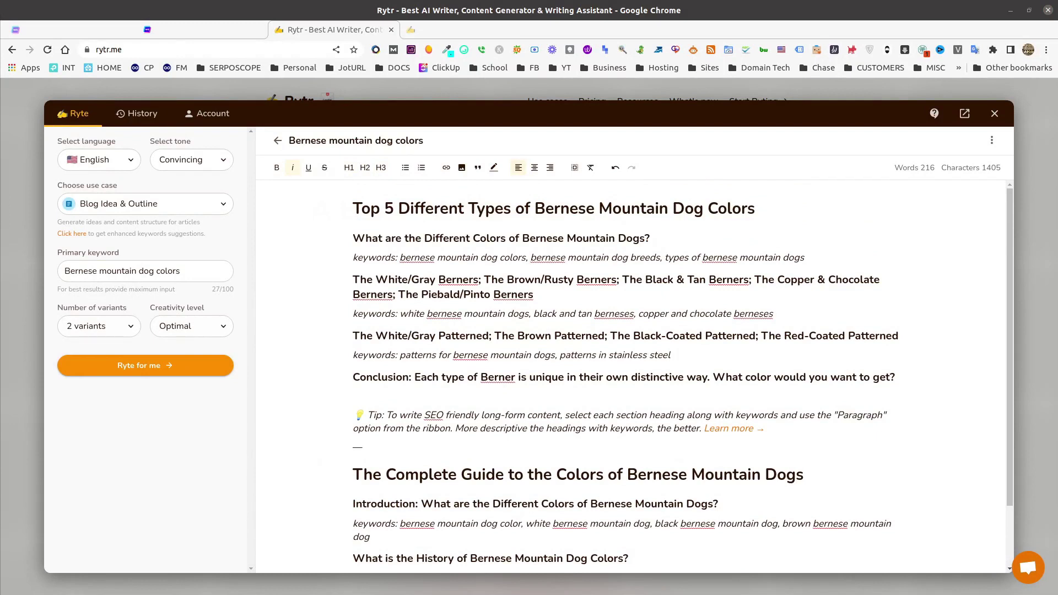
left_click_drag(354, 239, 648, 242)
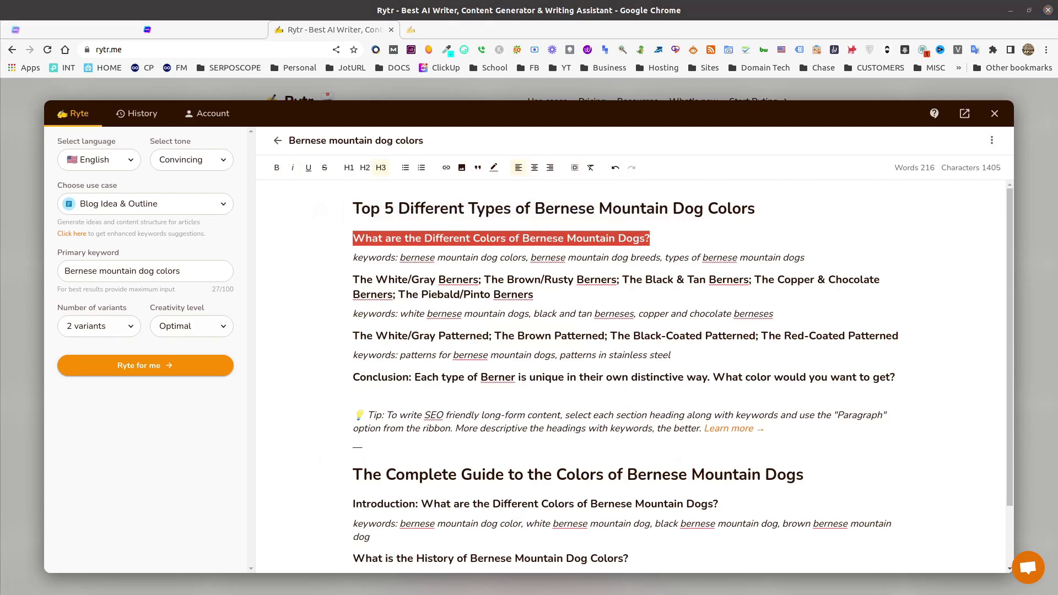
right_click(471, 244)
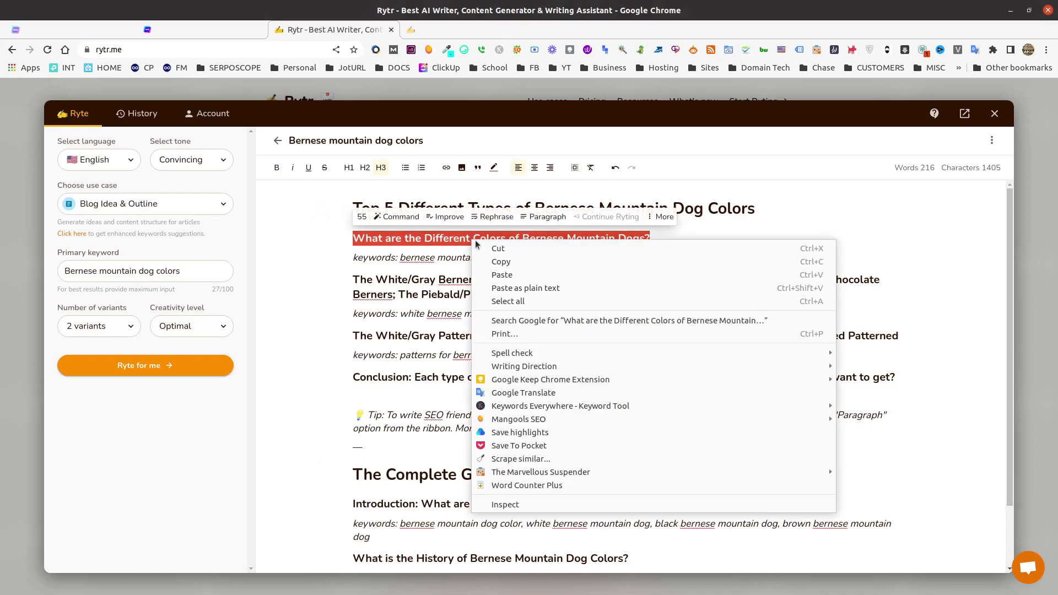
left_click(479, 257)
left_click(204, 35)
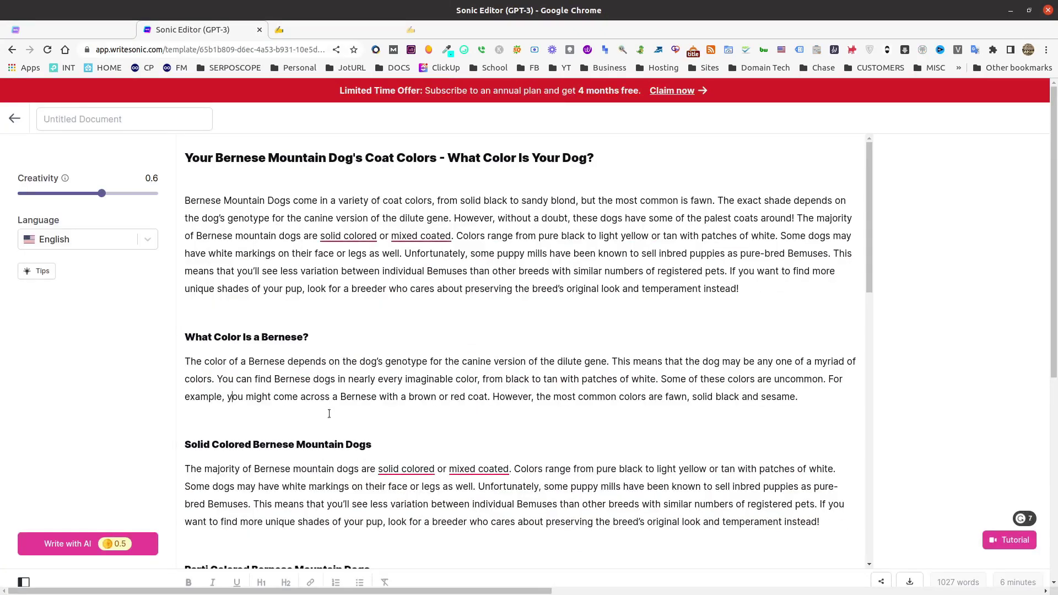
- Paste the 'What are the Different Colors of Bernese Mountain Dogs?' heading below the coat-care paragraph and bold it
scroll(330, 413, "down", 5)
scroll(252, 419, "down", 9)
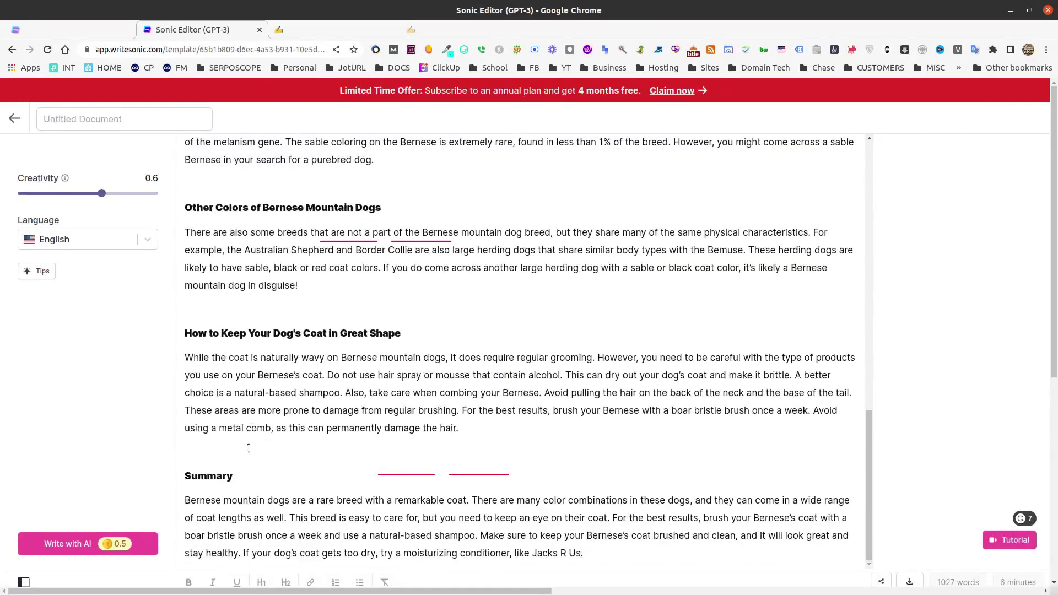
left_click(249, 448)
key("ctrl+v")
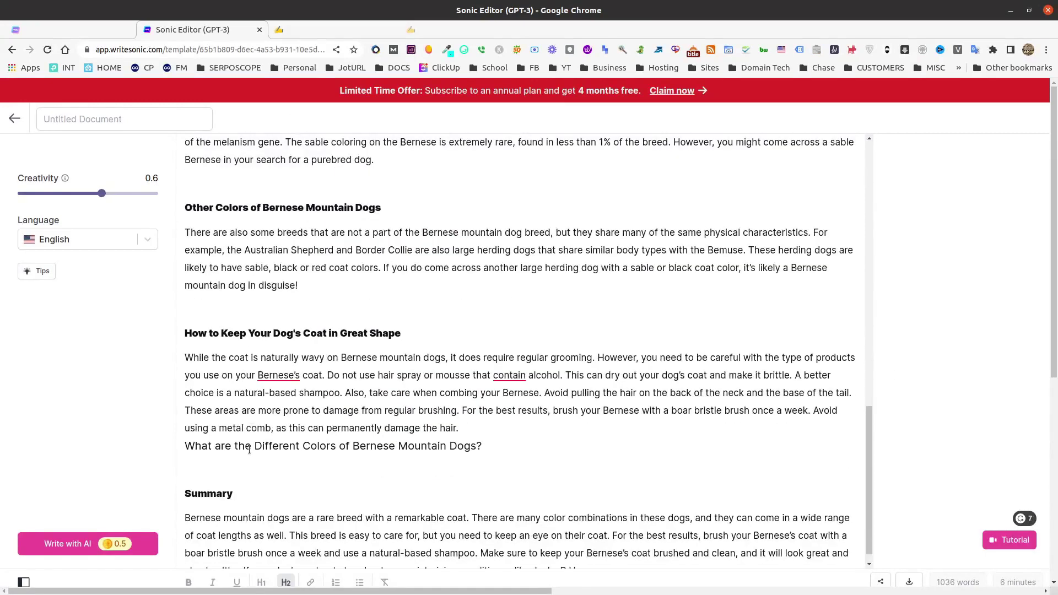
key("Up")
key("Return")
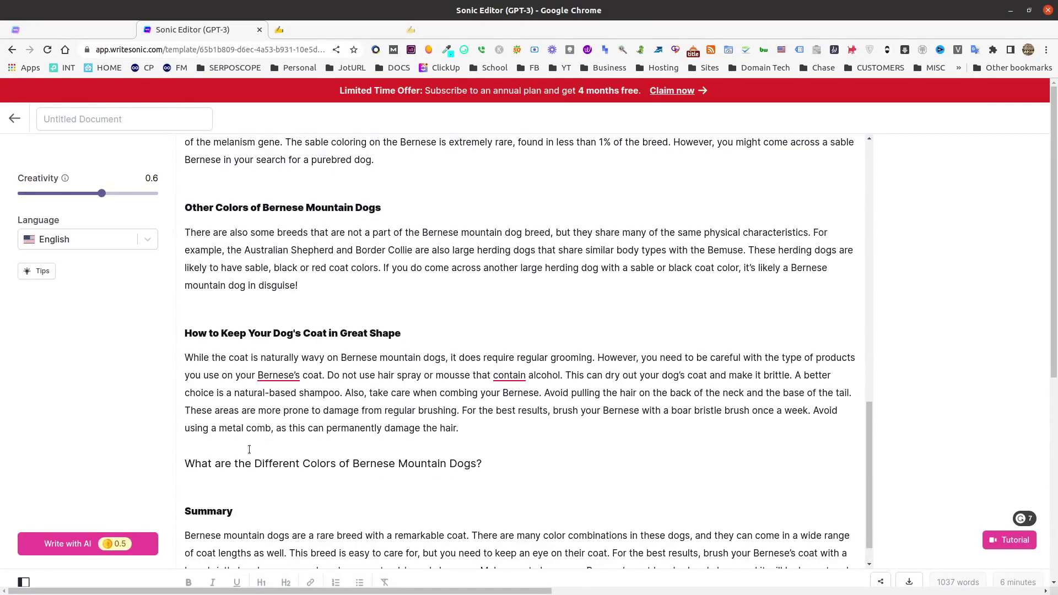
key("shift+End")
key("ctrl+b")
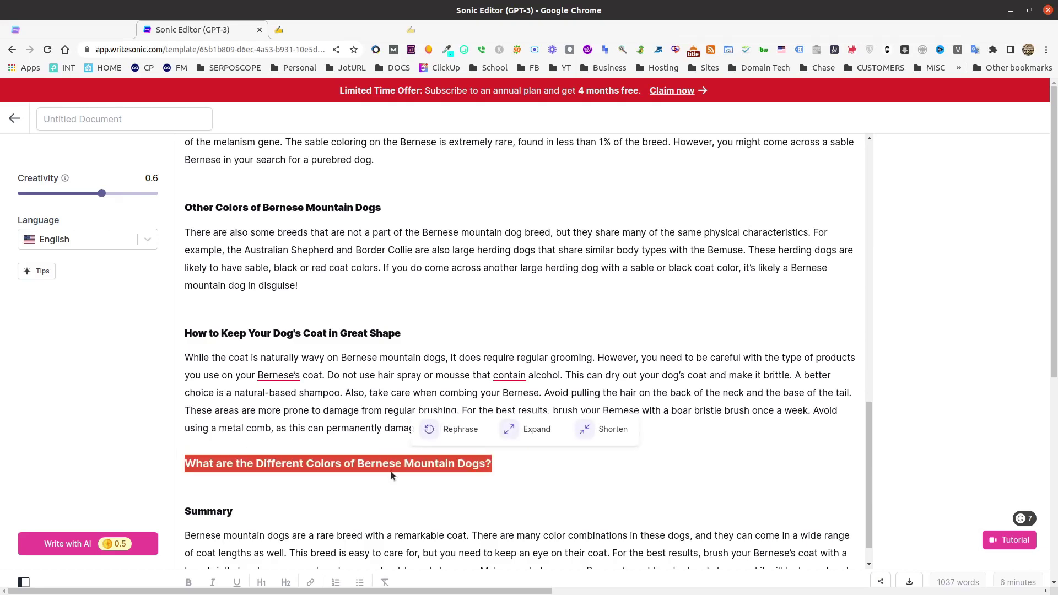
- Expand the heading with AI and insert the second variation as a colors paragraph
left_click_drag(393, 476, 189, 463)
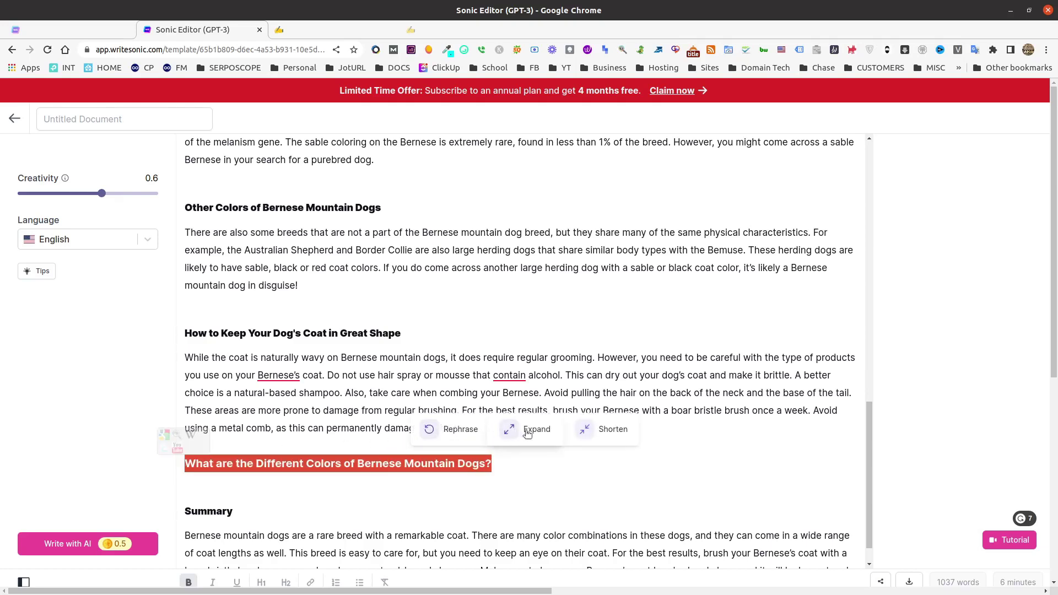
left_click(527, 430)
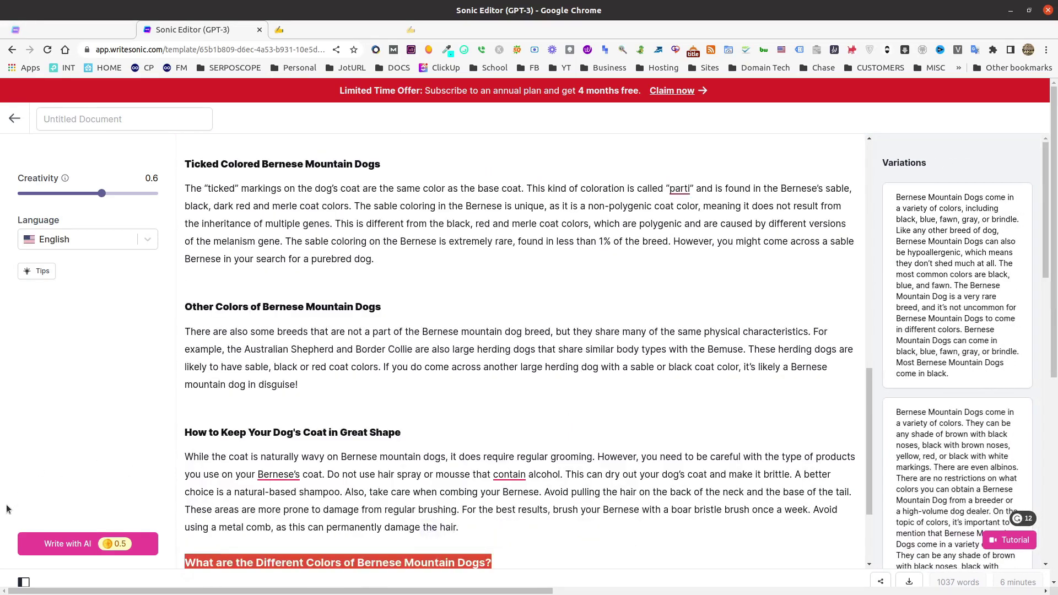
scroll(301, 467, "down", 3)
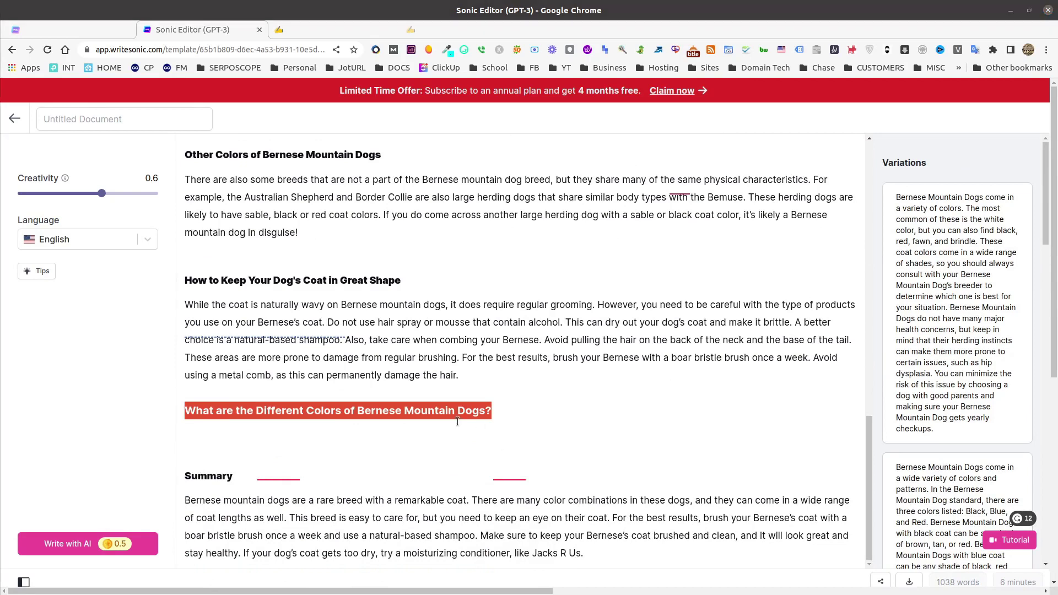
scroll(953, 443, "down", 4)
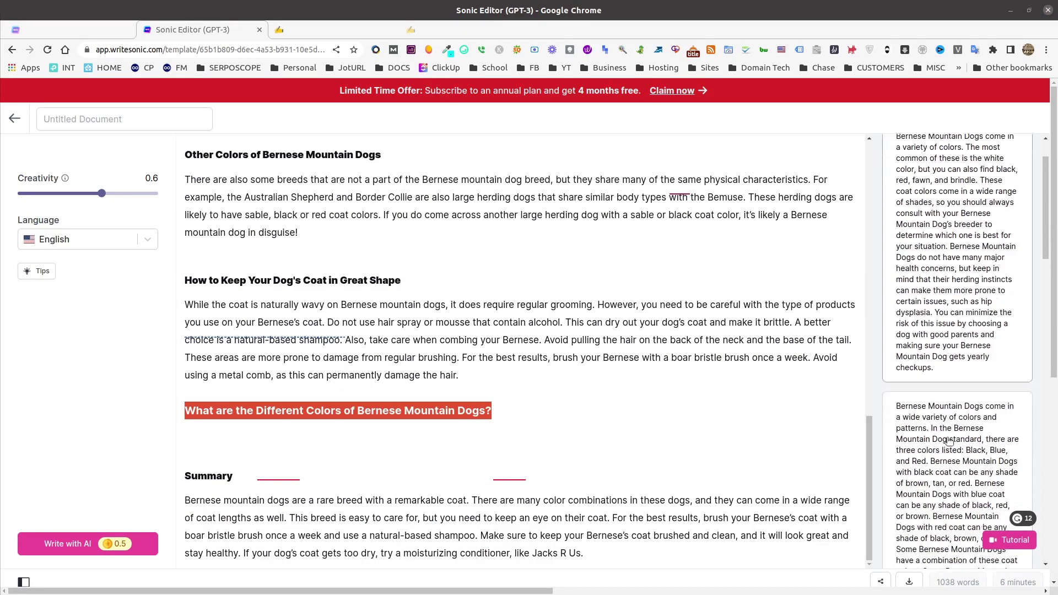
scroll(953, 443, "down", 2)
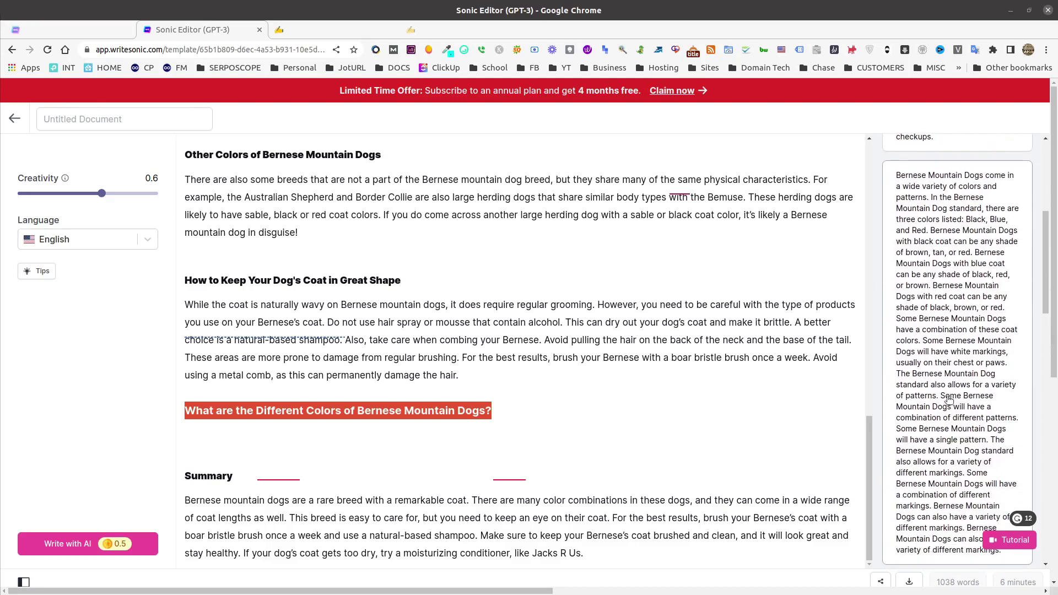
left_click(949, 397)
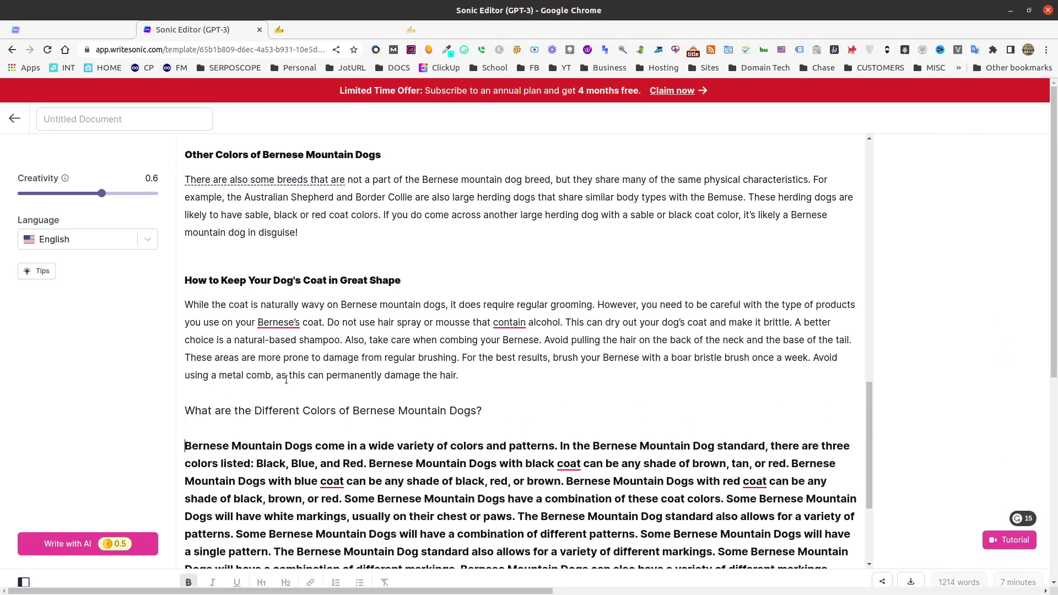
- Unbold the new colors paragraph and select the 'What are the Different Colors of Bernese Mountain Dogs?' heading
scroll(385, 407, "down", 3)
triple_click(561, 410)
key("ctrl+b")
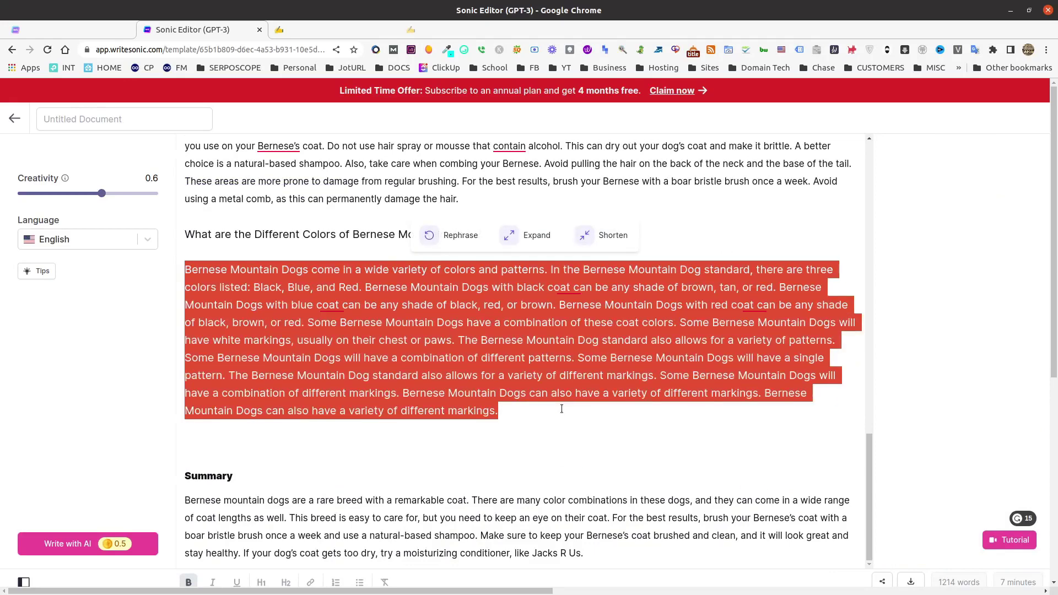
scroll(249, 256, "up", 1)
left_click_drag(188, 263, 482, 282)
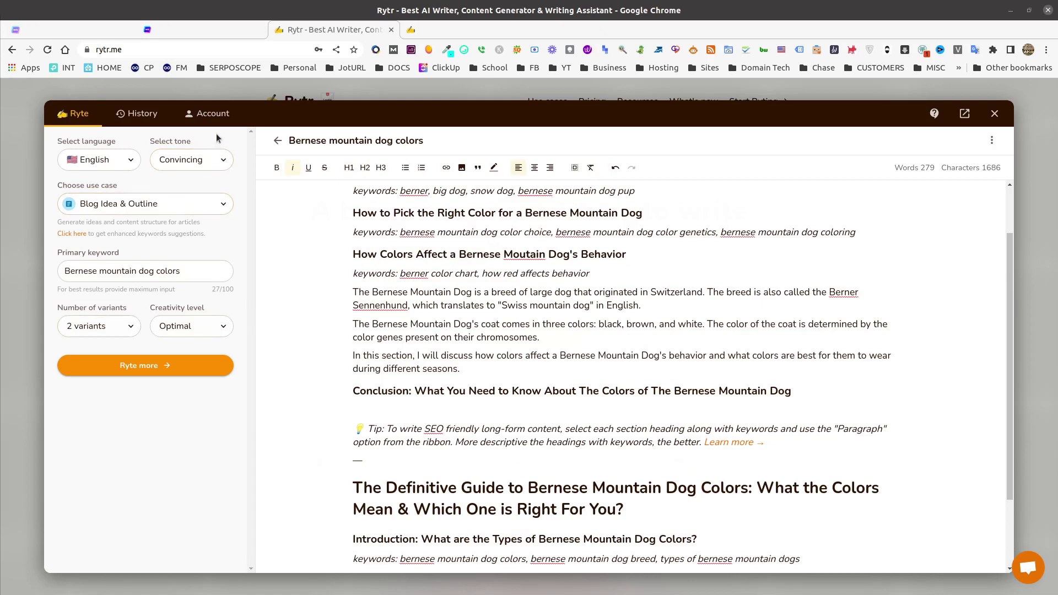
- Show Rytr's Account page with credit usage and plan options
left_click(212, 114)
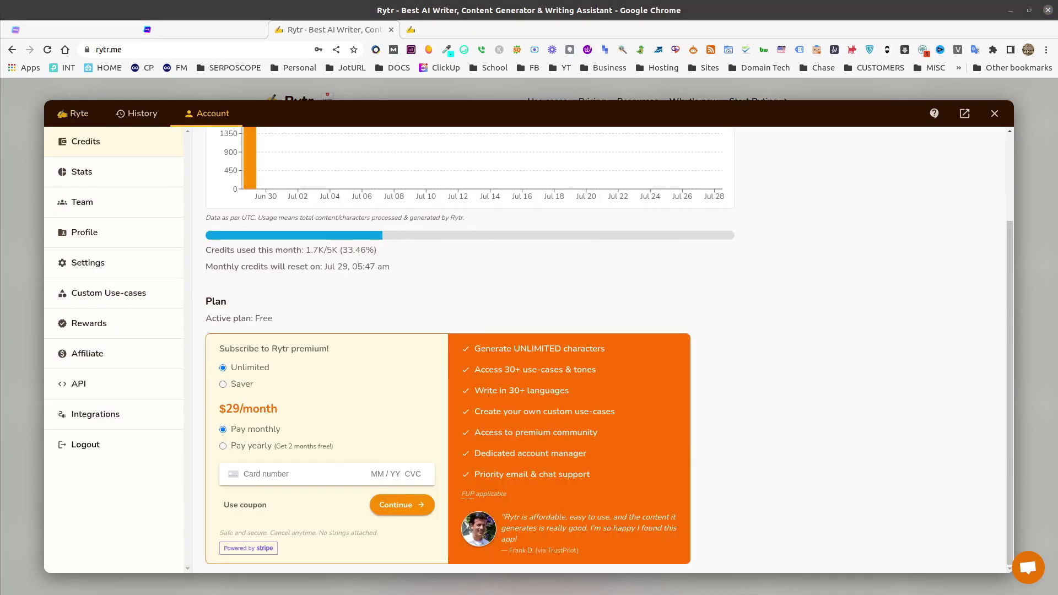